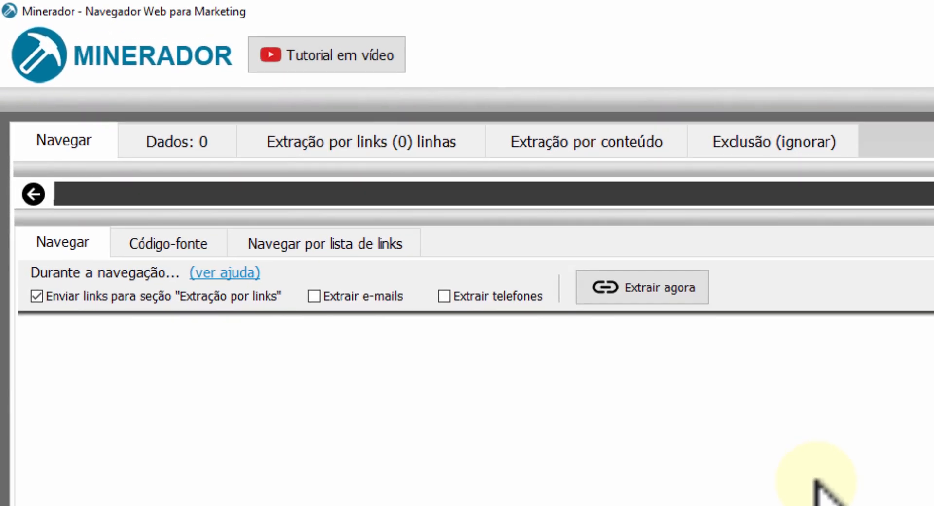
Load the OLX Campinas houses-for-sale results for "Swiss Park", enable sending links to "Extração por links", and extract the page's links.
left_click(672, 199)
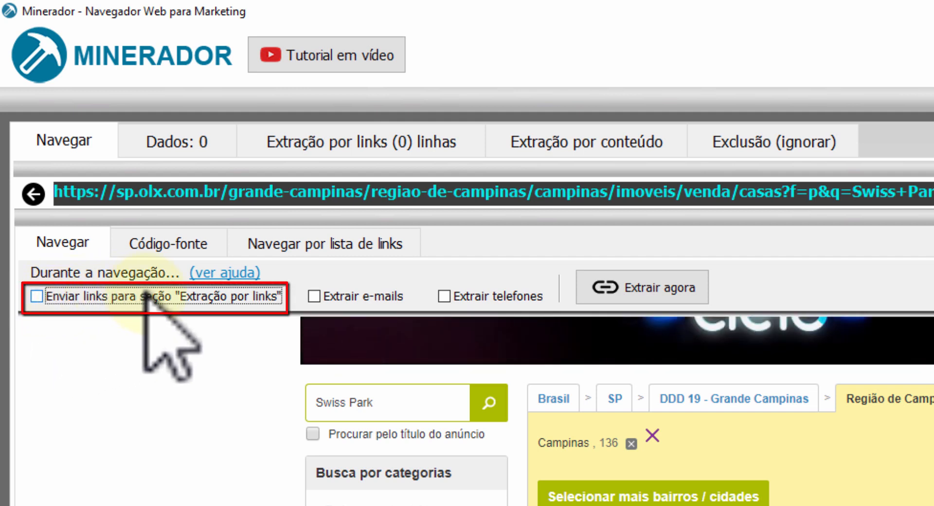
left_click(227, 297)
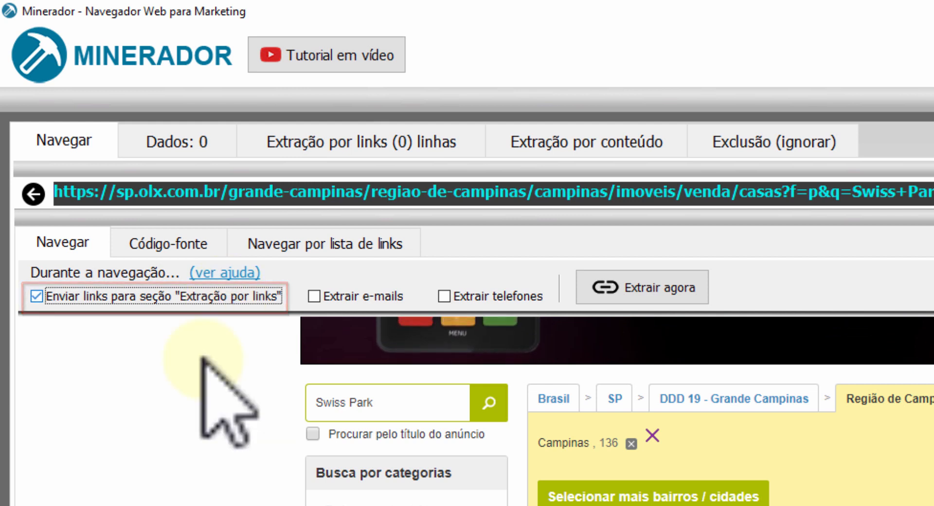
left_click(654, 291)
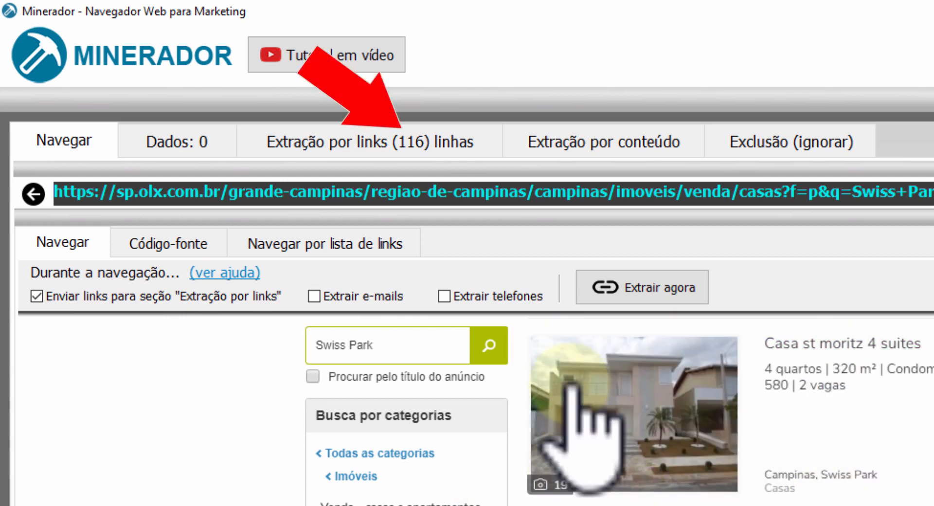
Check the collected links and browse the second and third "Swiss Park" result pages to gather more links.
left_click(344, 146)
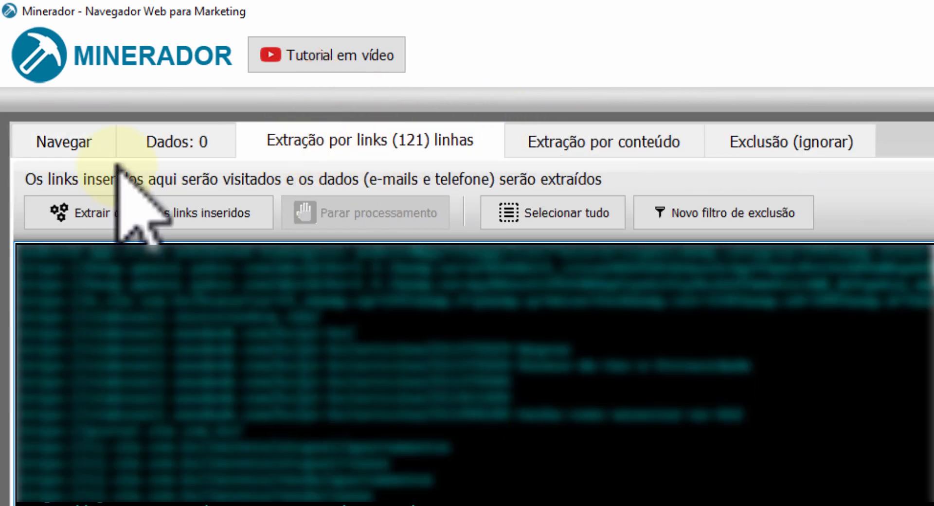
left_click(85, 139)
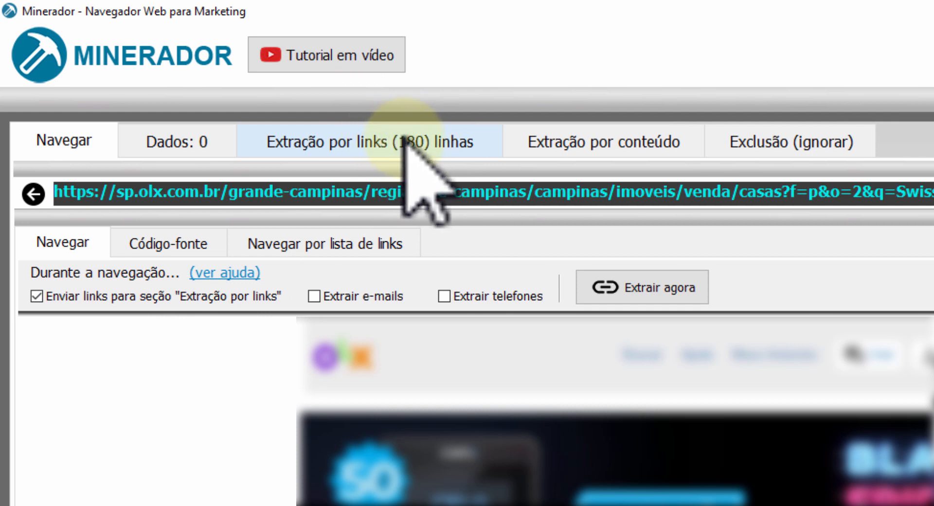
scroll(615, 411, "down", 1)
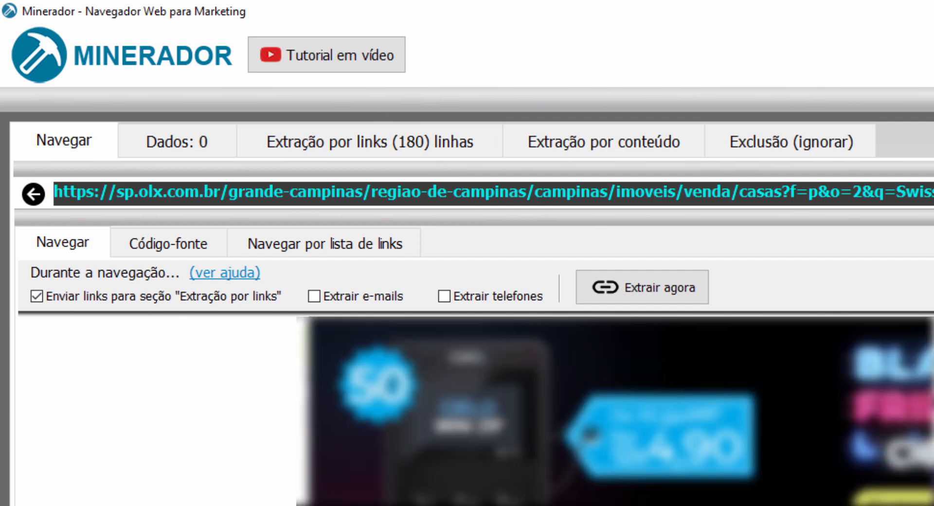
scroll(614, 411, "down", 2)
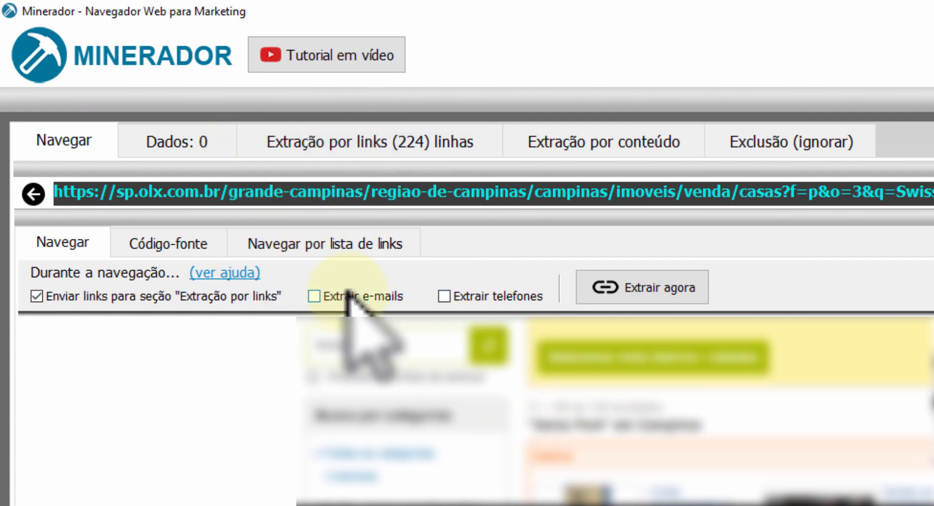
Start extracting e-mails and phone numbers from the collected links, without fetching extra links.
left_click(336, 142)
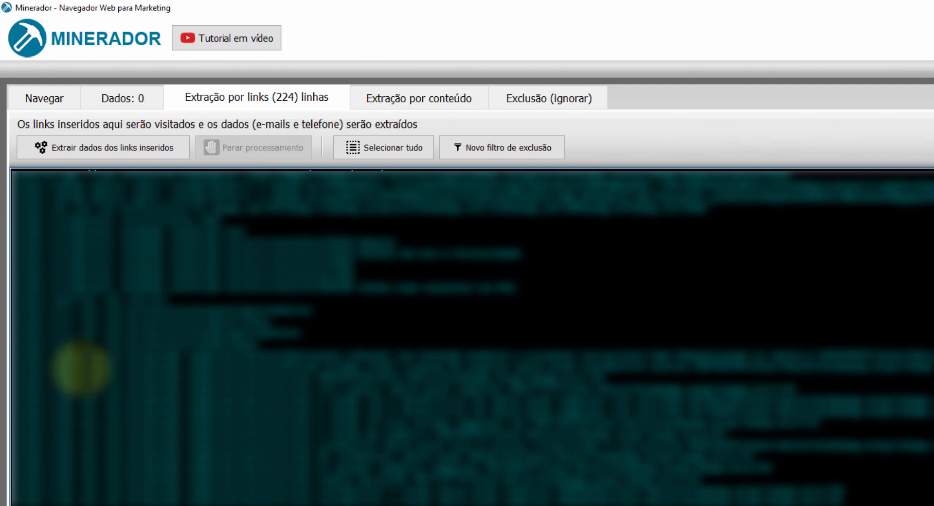
left_click(80, 150)
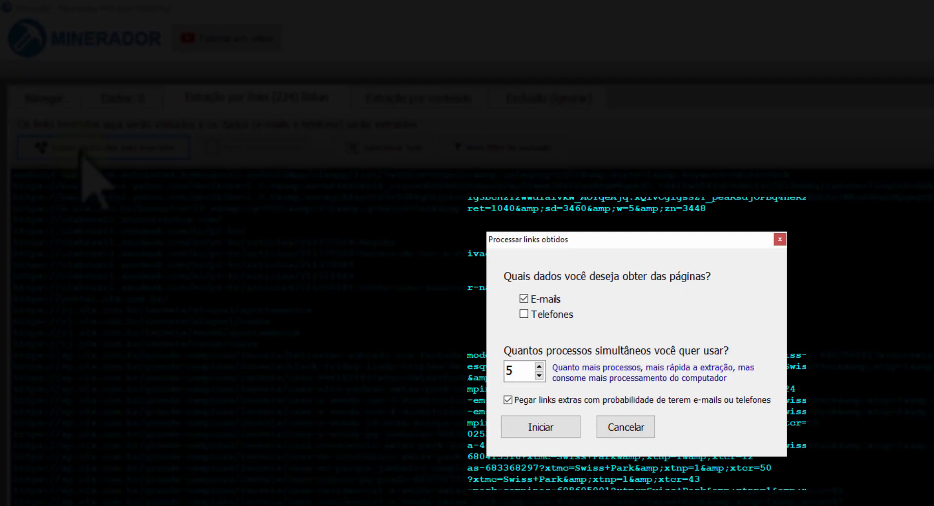
left_click(523, 315)
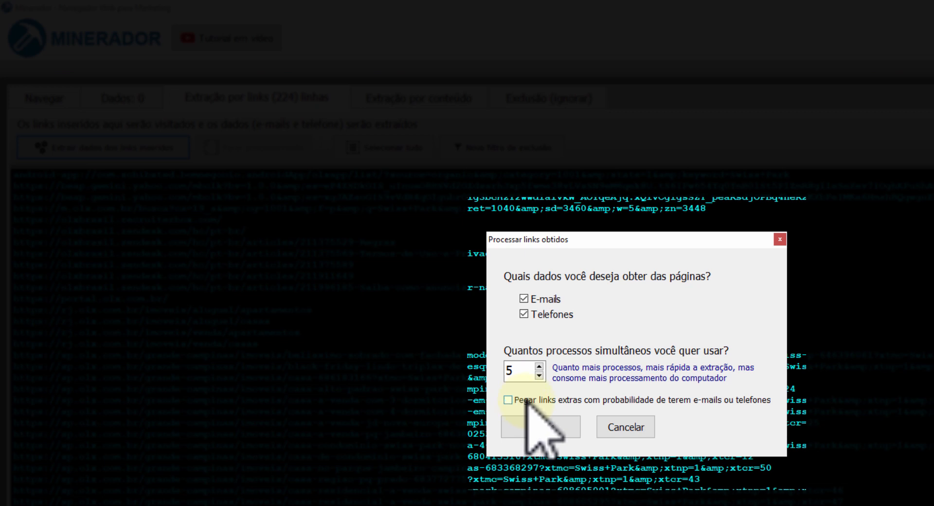
left_click(540, 427)
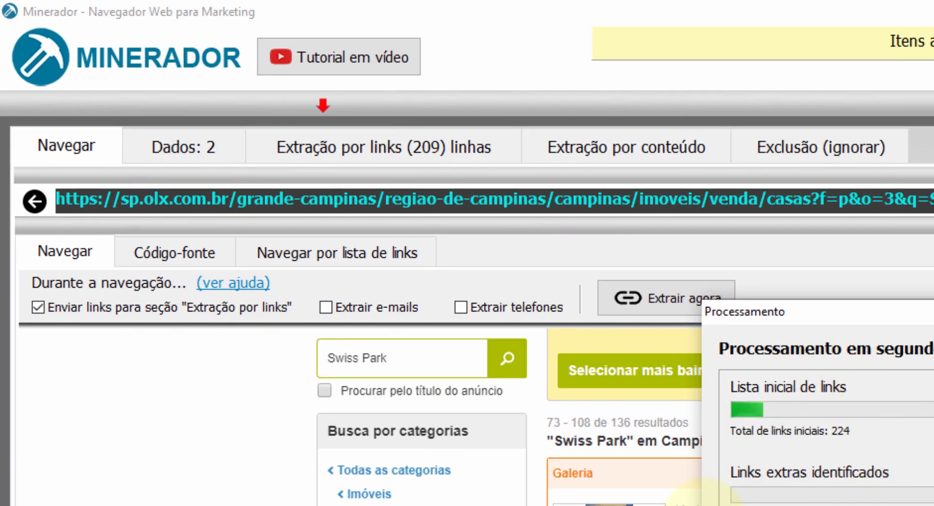
View the extracted data, dismiss the completion notice, and export the data, selecting all the exported e-mails.
left_click(178, 145)
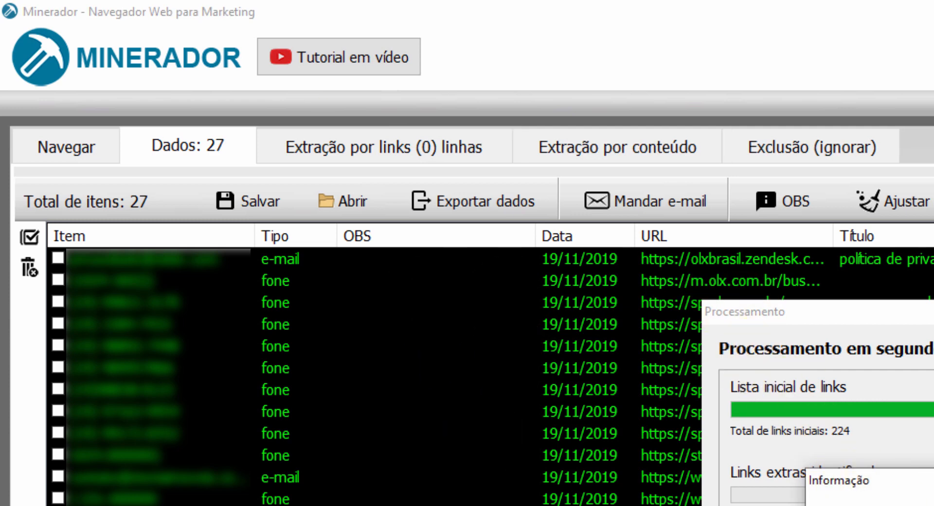
key("Return")
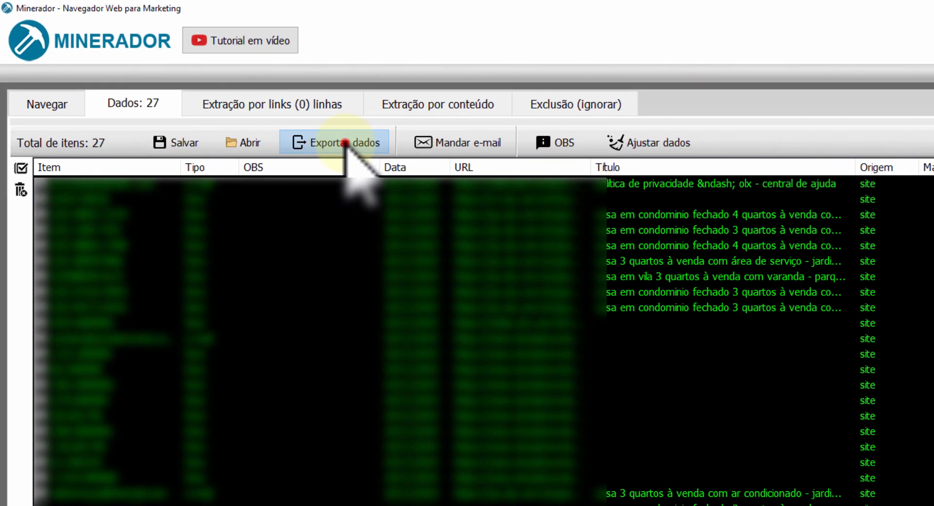
left_click(487, 199)
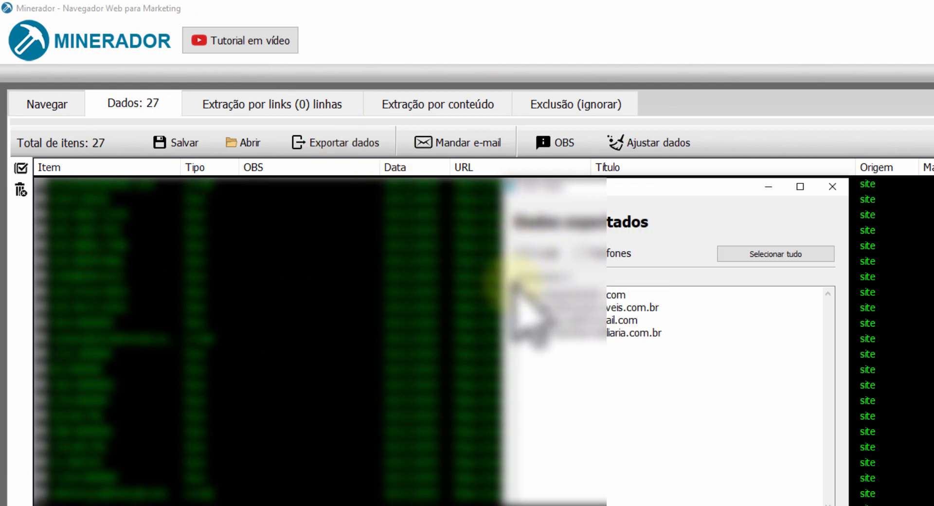
left_click(686, 352)
key("ctrl+a")
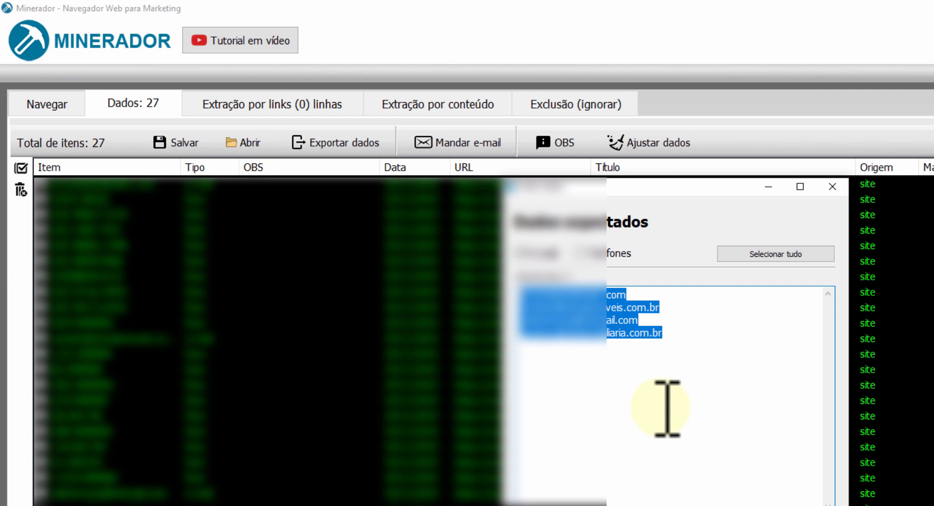
Switch the exported data to phone numbers only and copy the whole phone list.
left_click(534, 253)
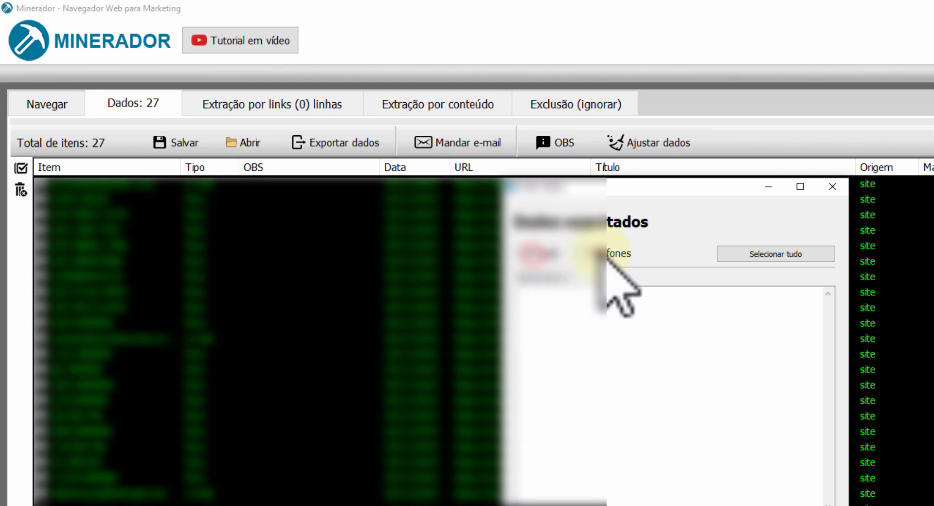
left_click(579, 250)
left_click(813, 377)
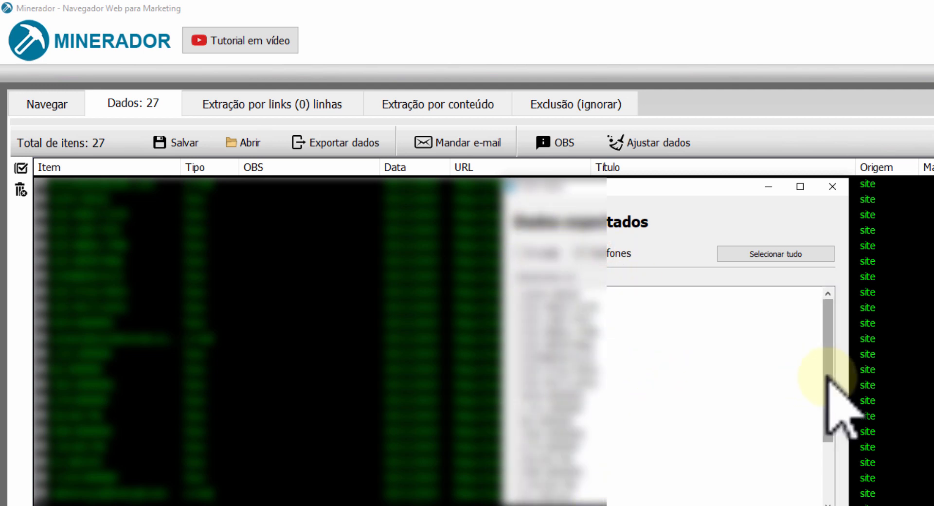
left_click_drag(827, 376, 862, 293)
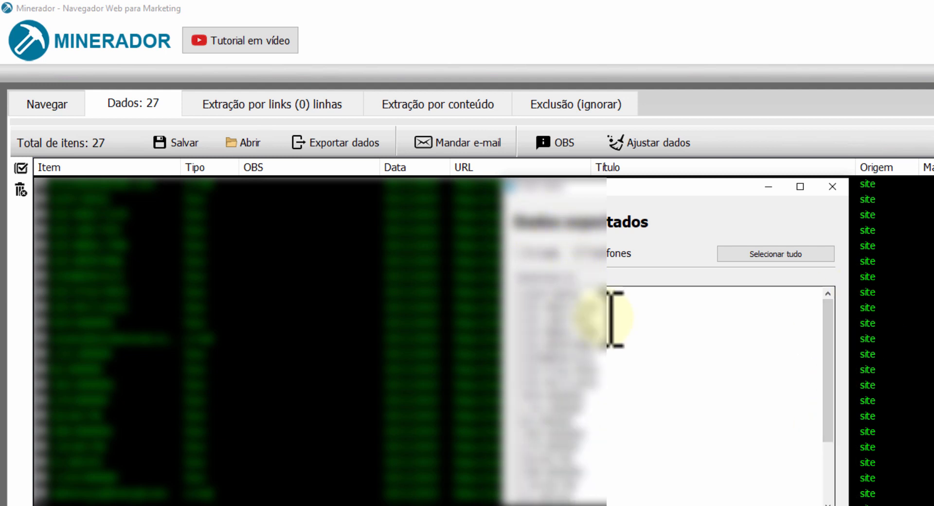
left_click_drag(592, 295, 394, 290)
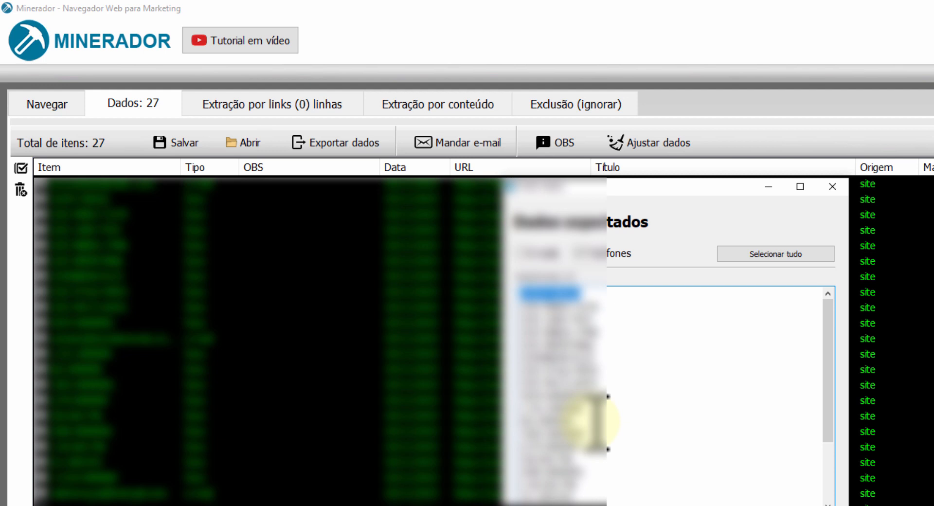
left_click(566, 320)
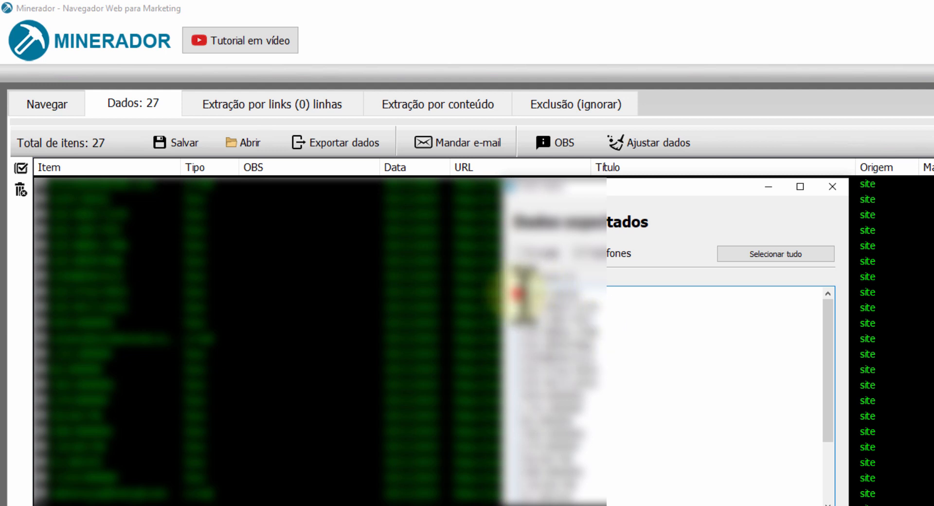
left_click_drag(518, 294, 559, 501)
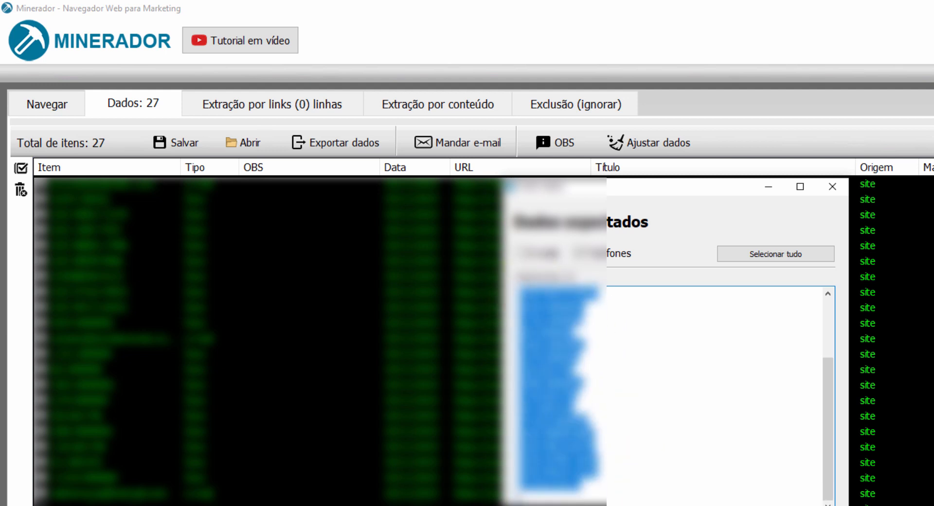
right_click(543, 357)
left_click(581, 402)
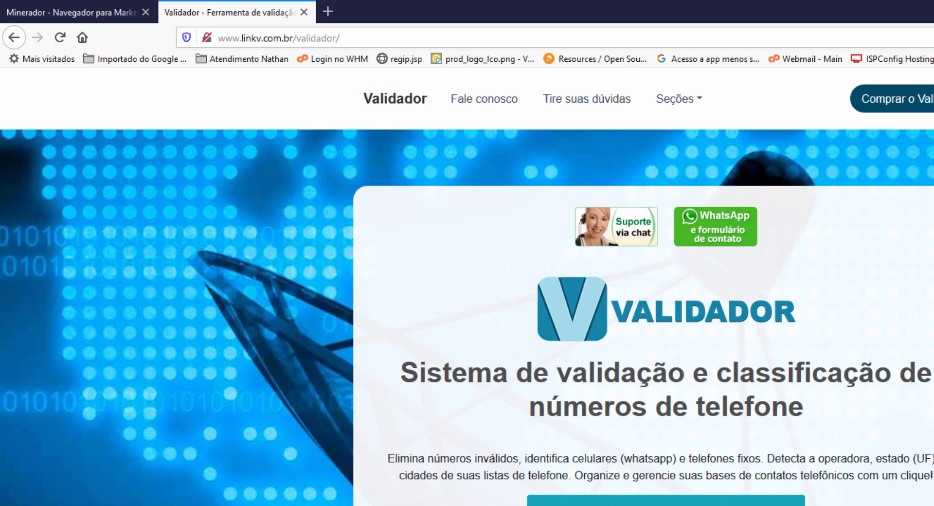
Switch to Validador and insert the copied phone numbers into its phone list.
key("alt+Tab")
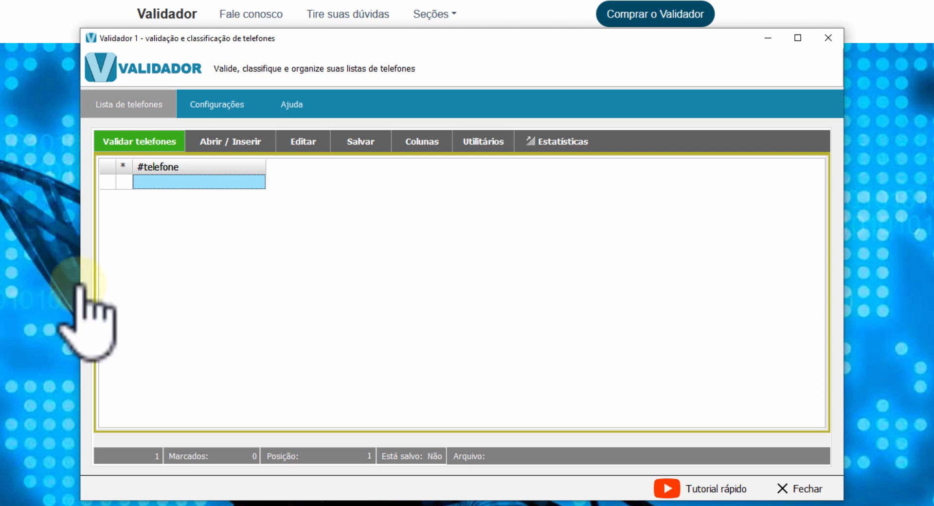
left_click(227, 139)
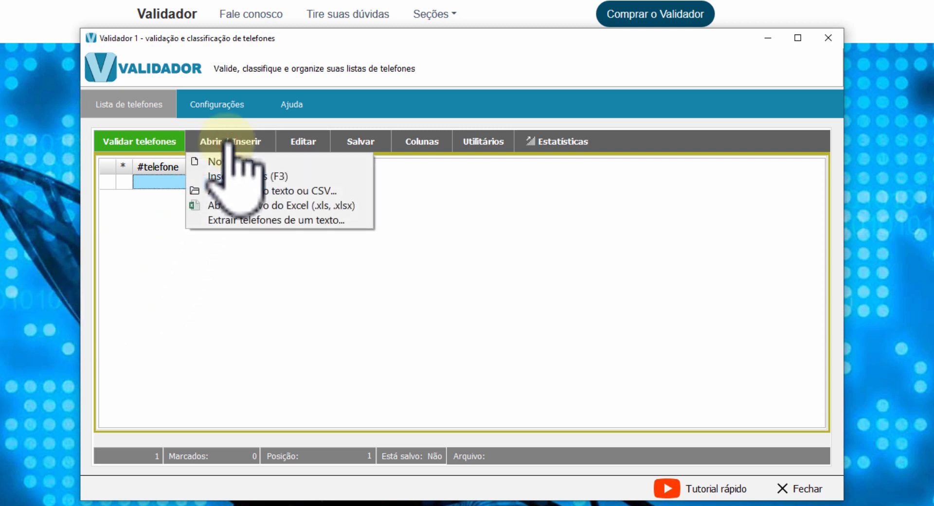
left_click(250, 176)
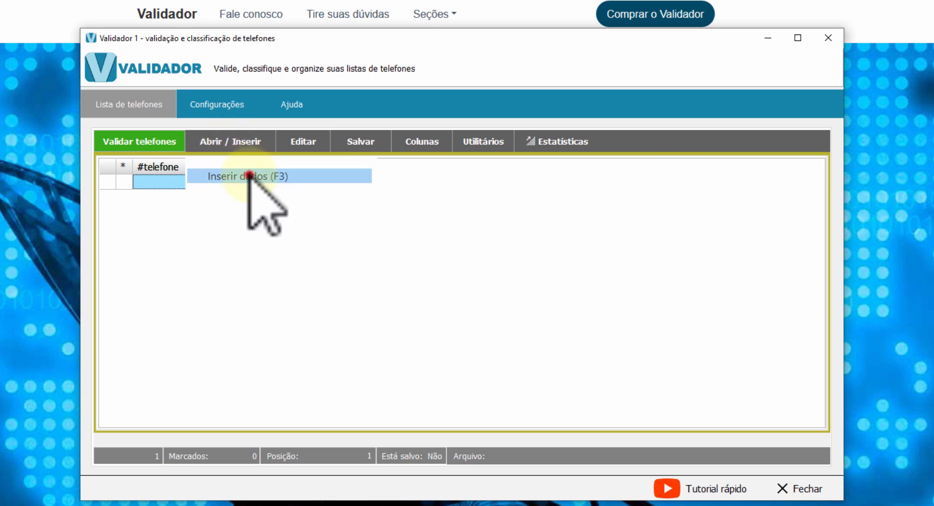
right_click(326, 177)
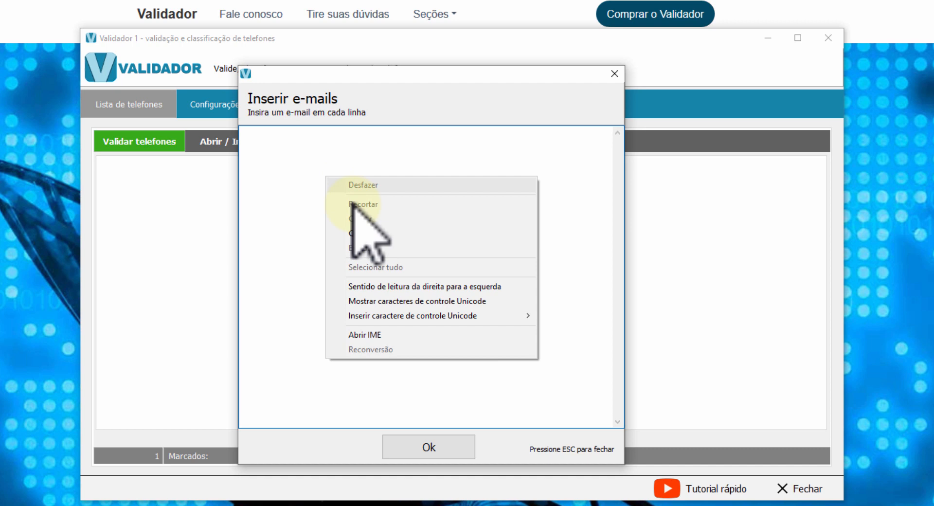
left_click(365, 234)
left_click(414, 445)
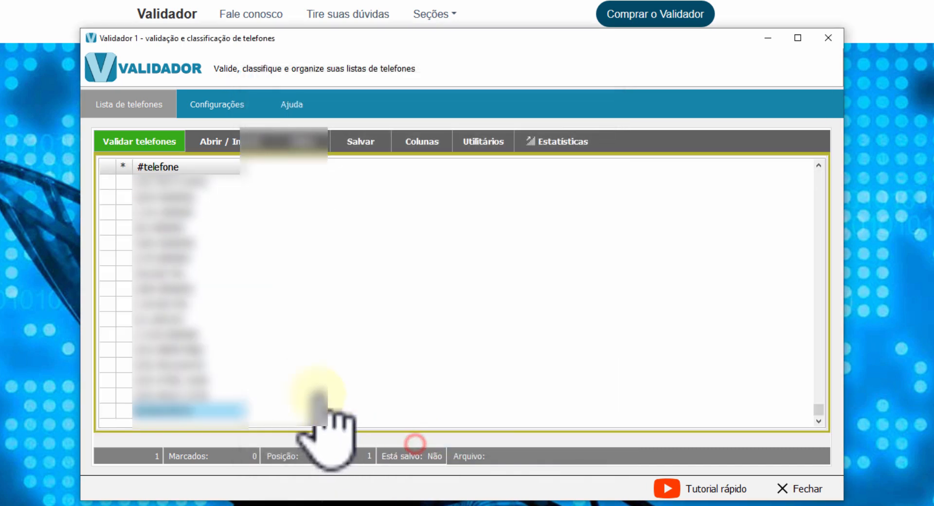
Run the phone validation and delete the foreign and invalid numbers from the list.
left_click(150, 144)
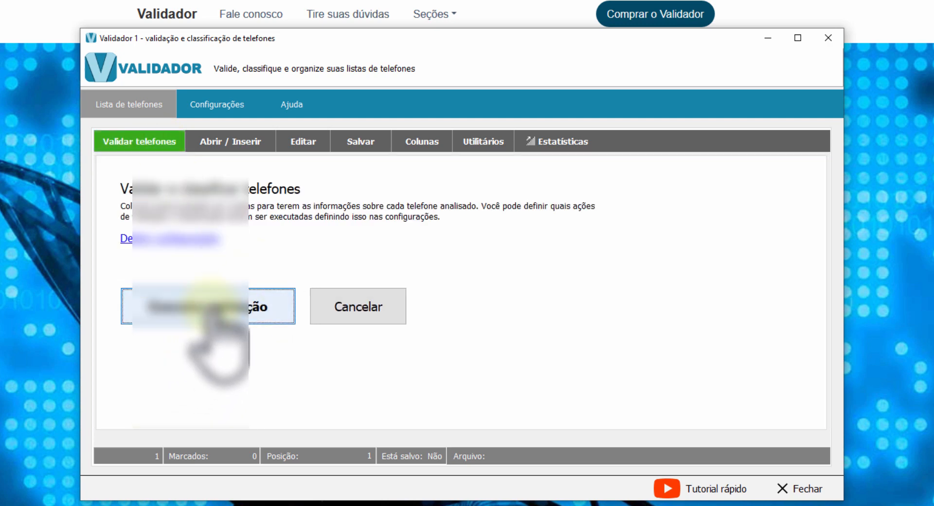
left_click(204, 308)
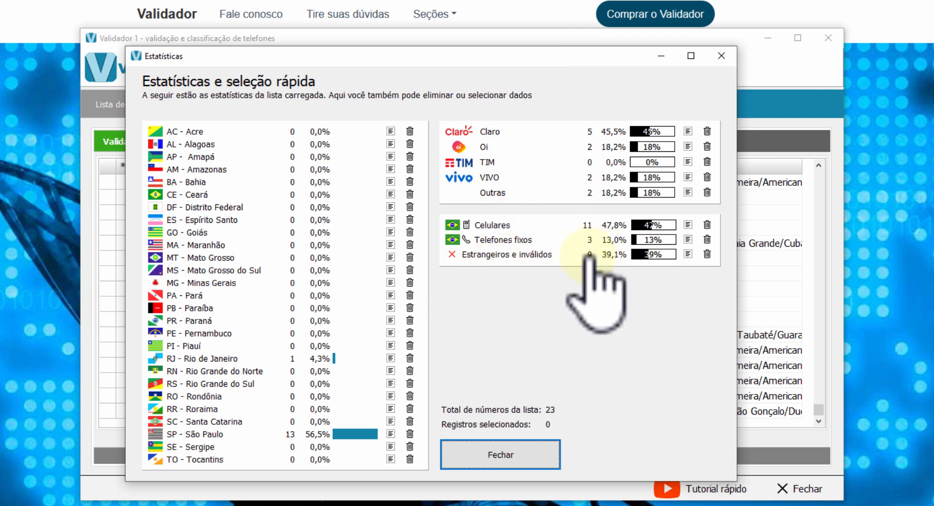
left_click(707, 253)
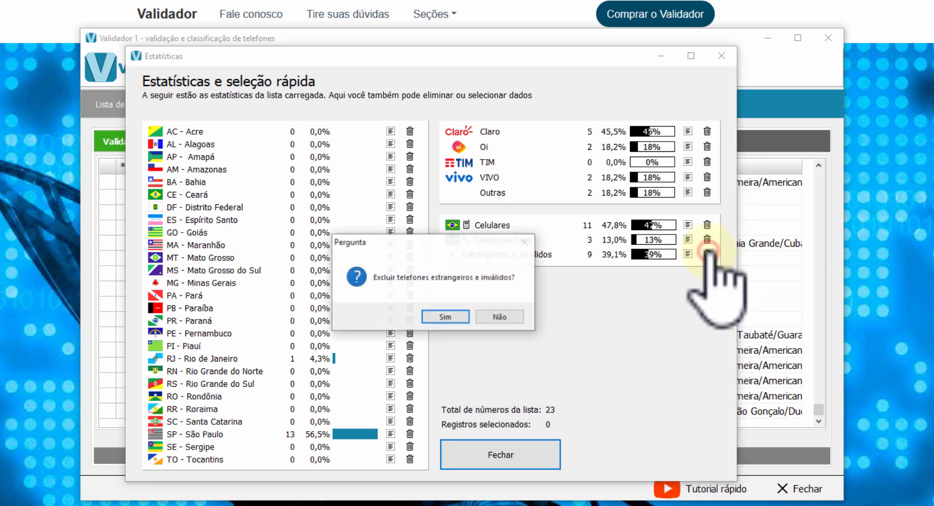
left_click(444, 316)
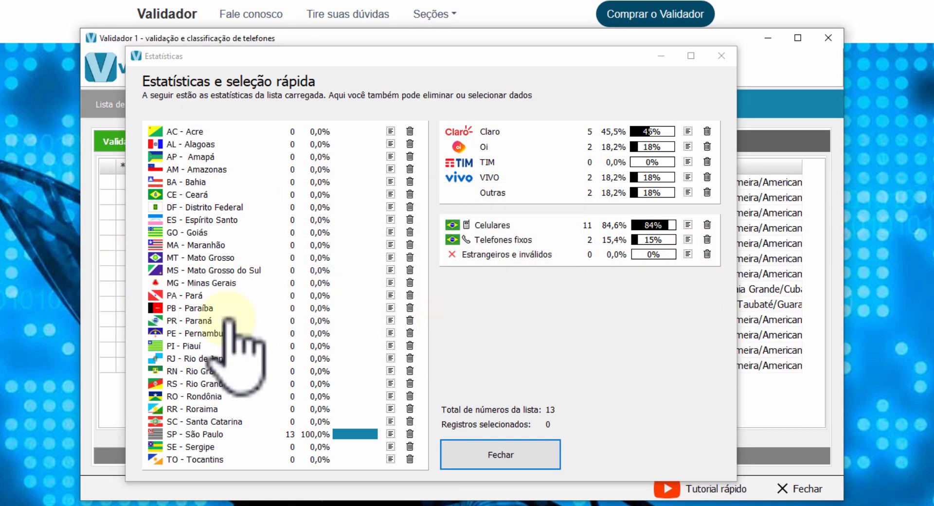
left_click(501, 453)
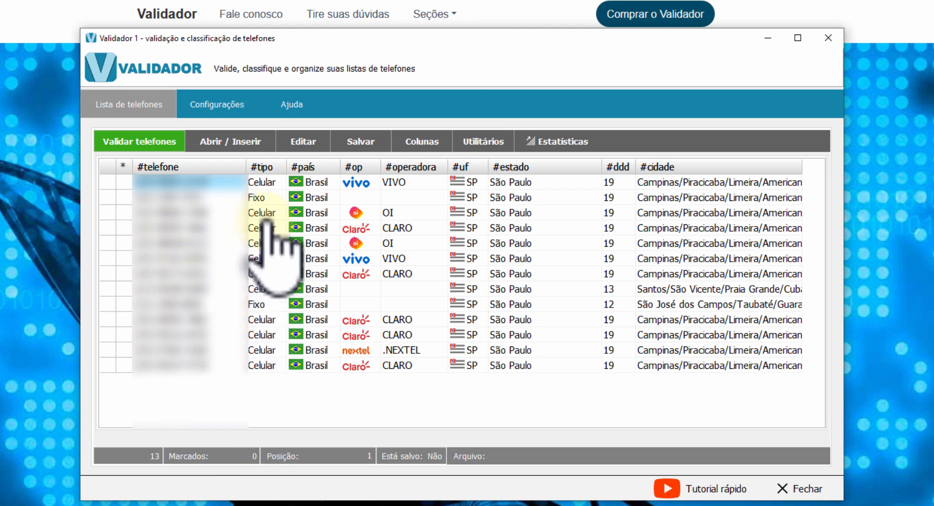
Examine the landline entries in the validated phone list and open the save options.
left_click(256, 196)
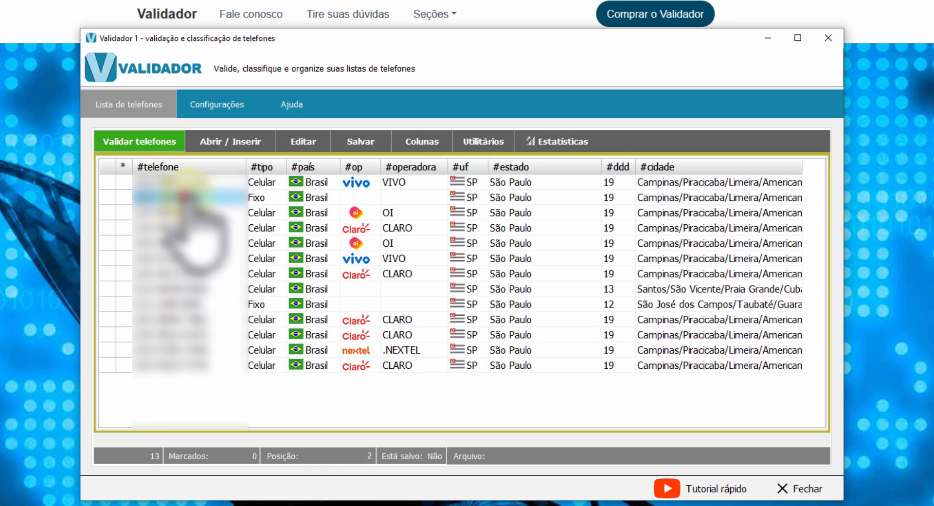
left_click(256, 303)
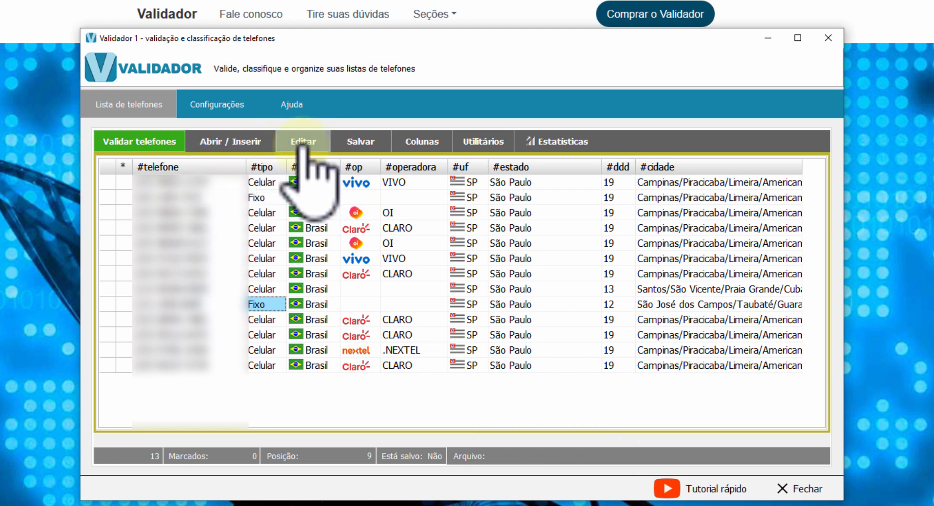
left_click(360, 138)
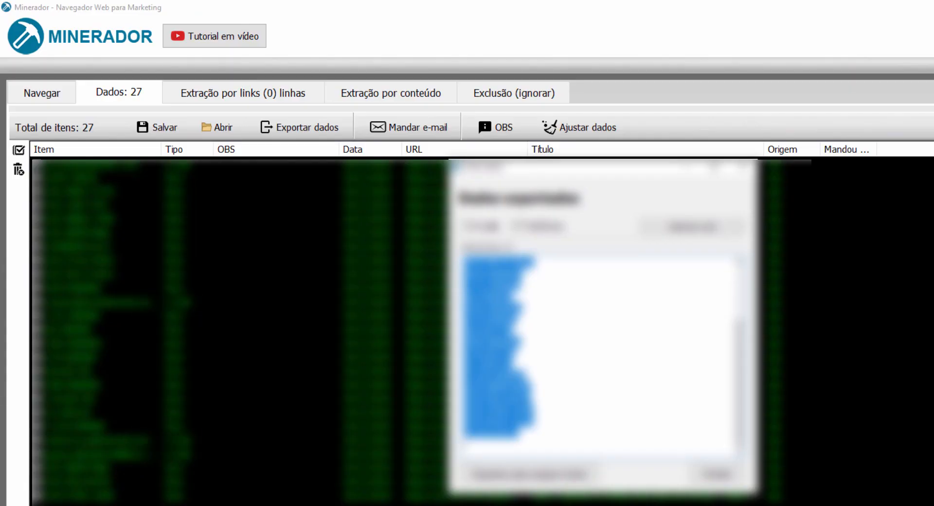
Switch to Minerador, close the exported data window, and select the OLX address on the browsing page.
left_click(700, 462)
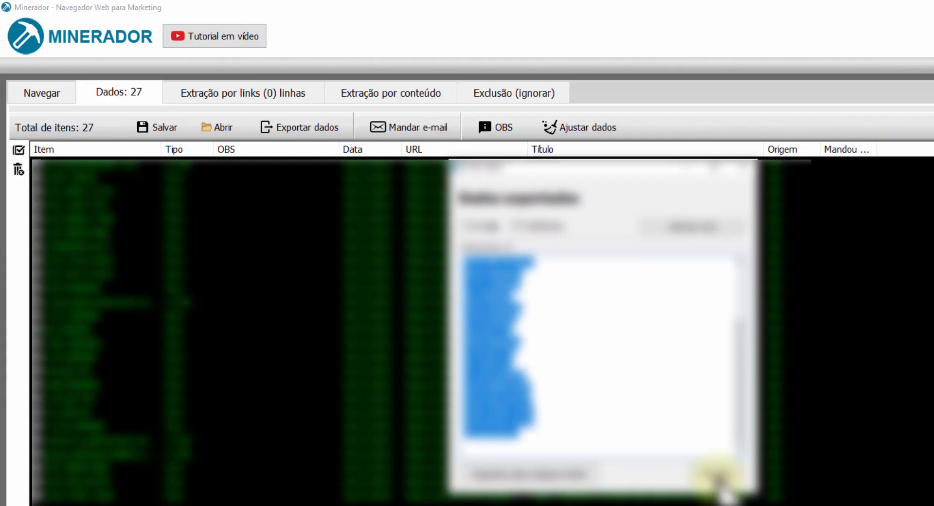
left_click(656, 425)
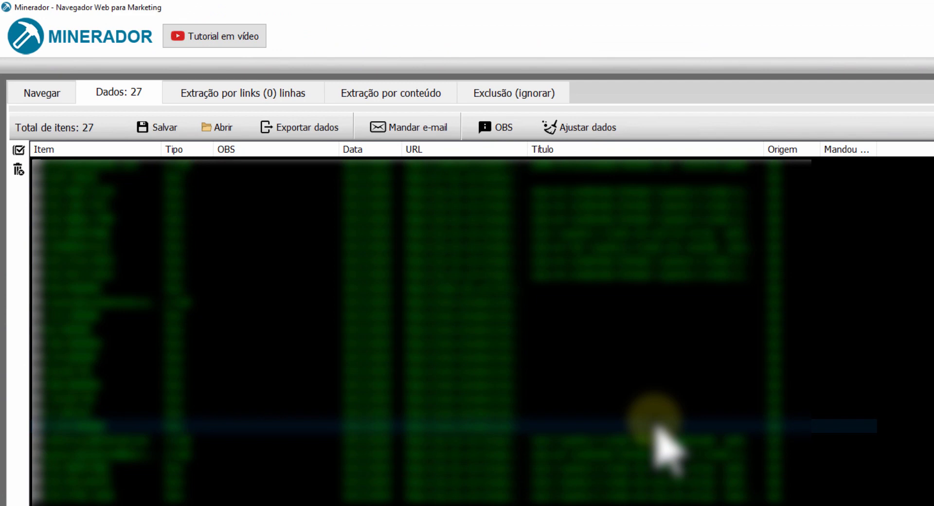
left_click(55, 92)
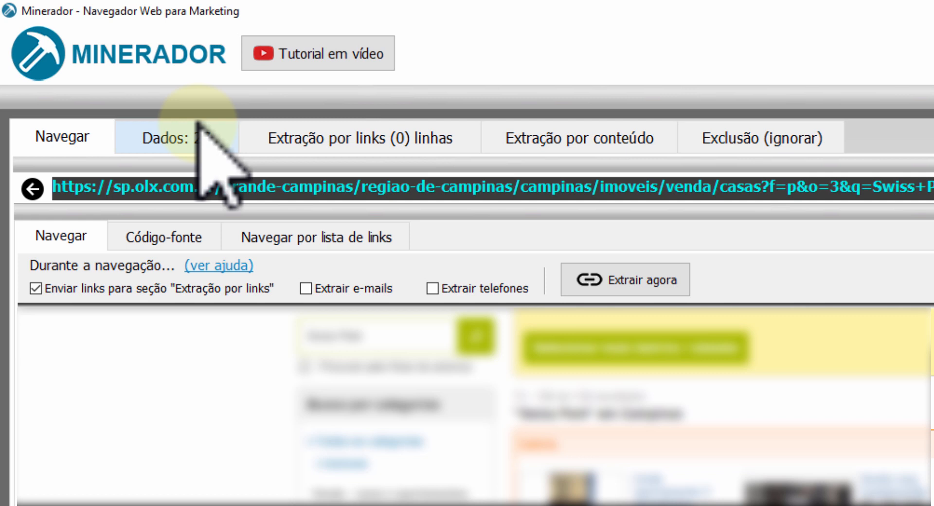
left_click_drag(93, 186, 826, 186)
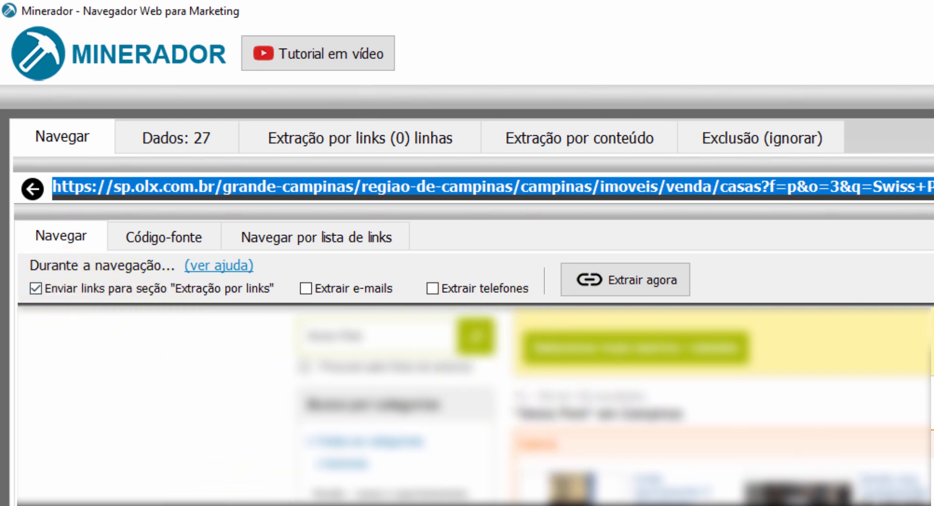
left_click(298, 137)
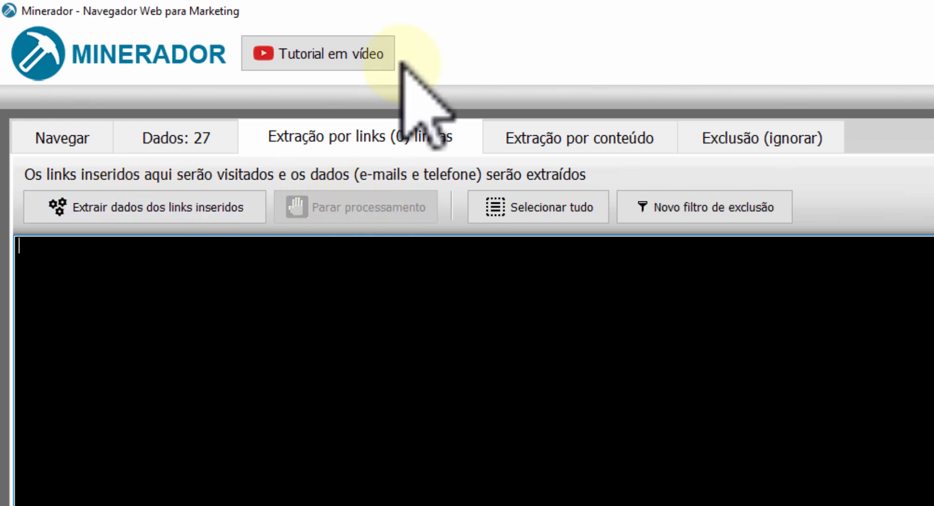
left_click(298, 300)
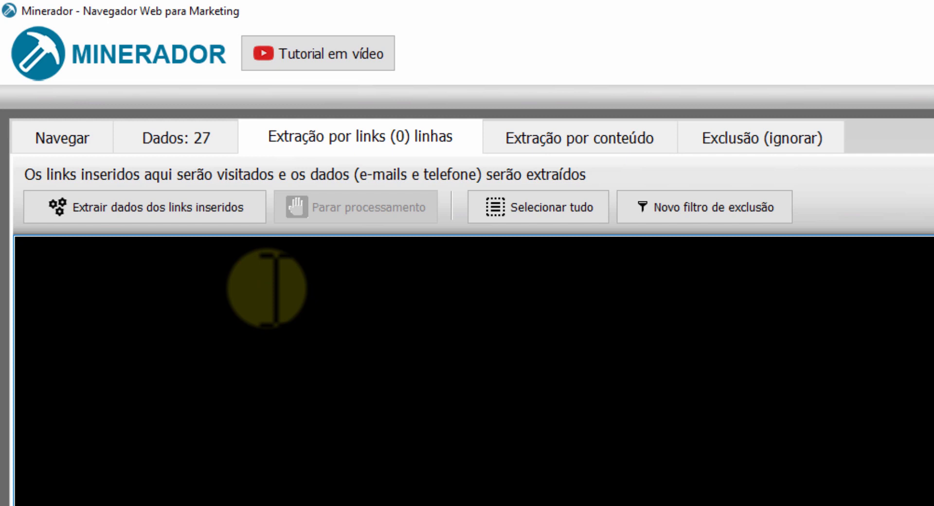
type("http://ww")
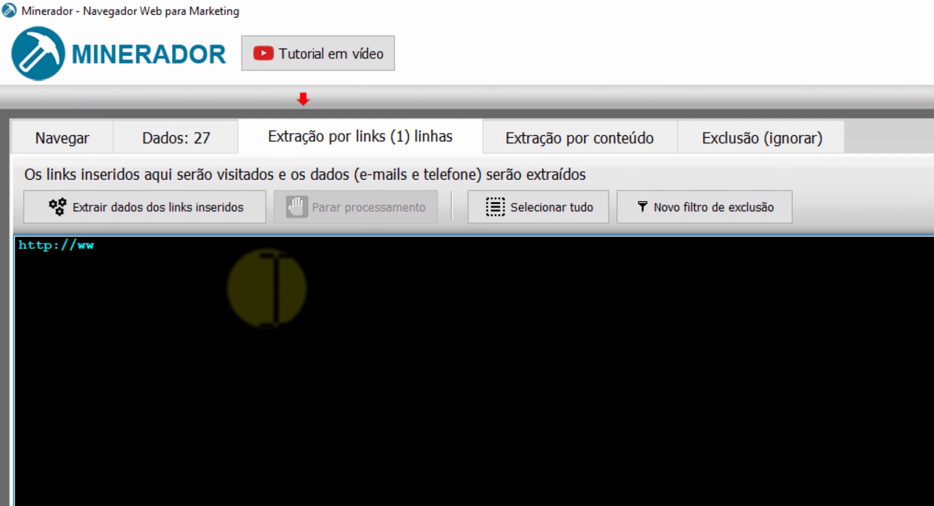
key("ctrl+a")
key("BackSpace")
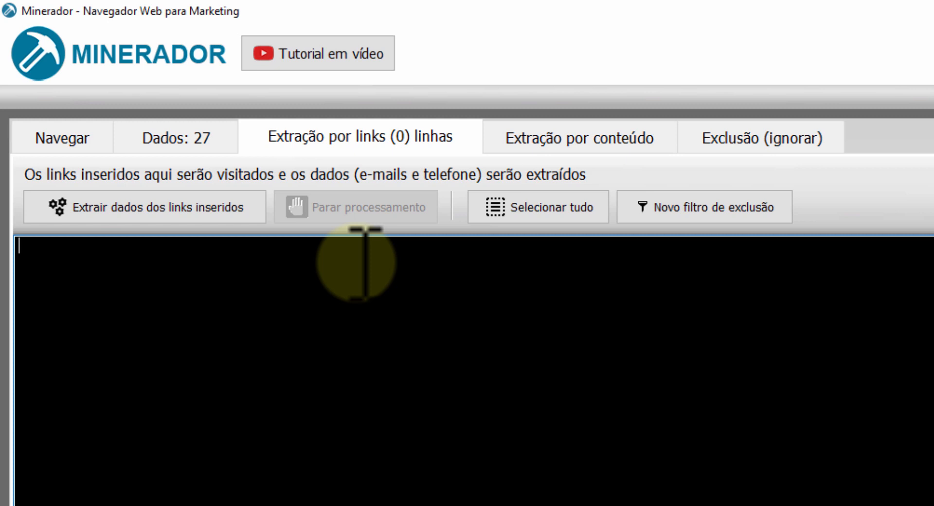
Fill the browse-by-link list with "Empresa fale conosco São Paulo", "Empresa contato São Paulo", "Empresa contato Rio de Janeiro" and "Empresa suporte São Paulo".
left_click(62, 138)
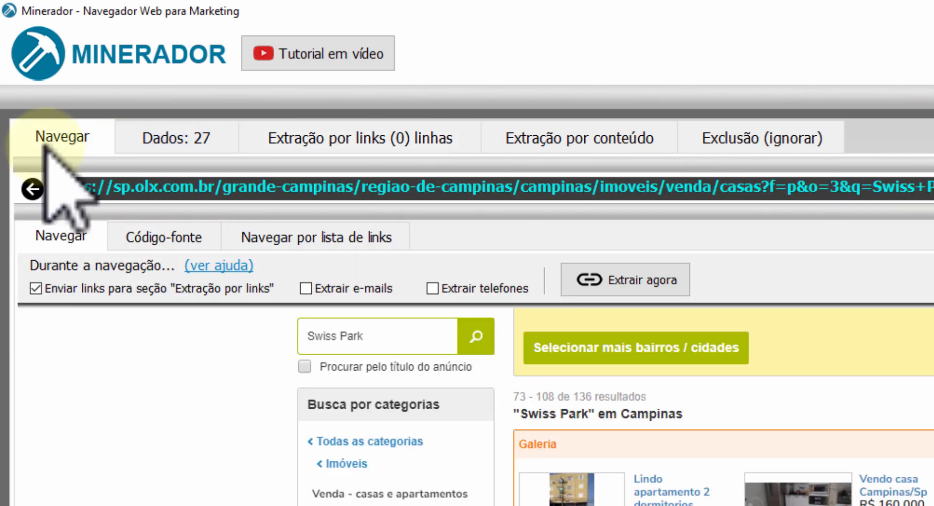
left_click(307, 239)
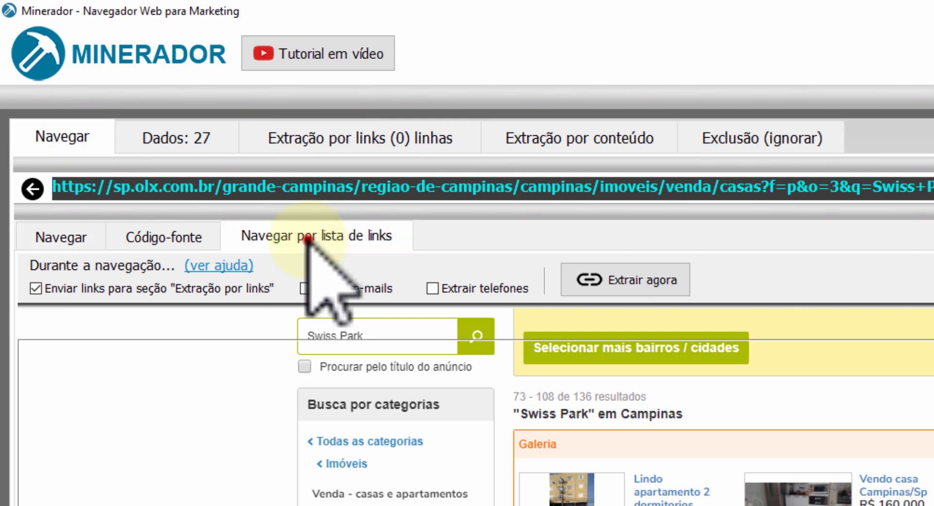
left_click(124, 423)
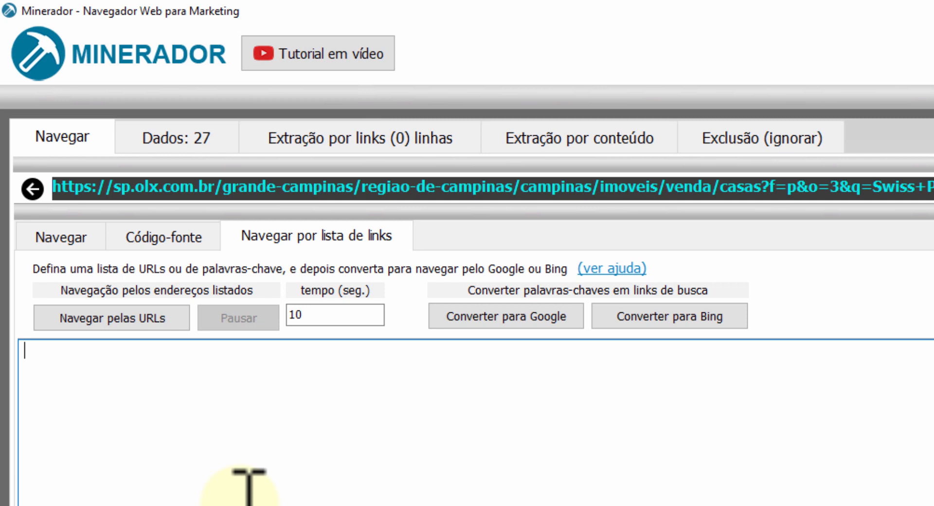
type("Empresa fale conosco São Paulo Empresa contato São Paulo Empresa contato Rio de Janeiro Empresa suporte São Paulo")
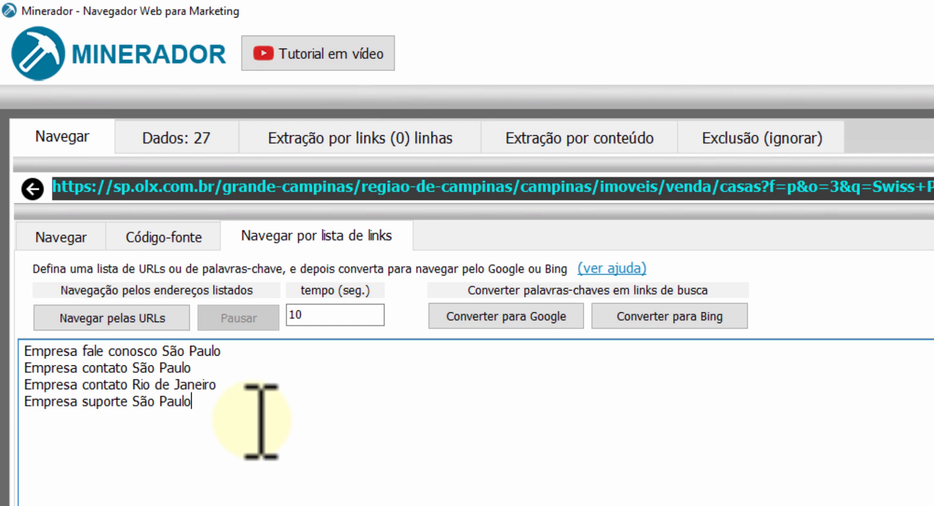
Select all the keyword phrases in the list and convert them into Google search links.
left_click_drag(225, 417, 7, 343)
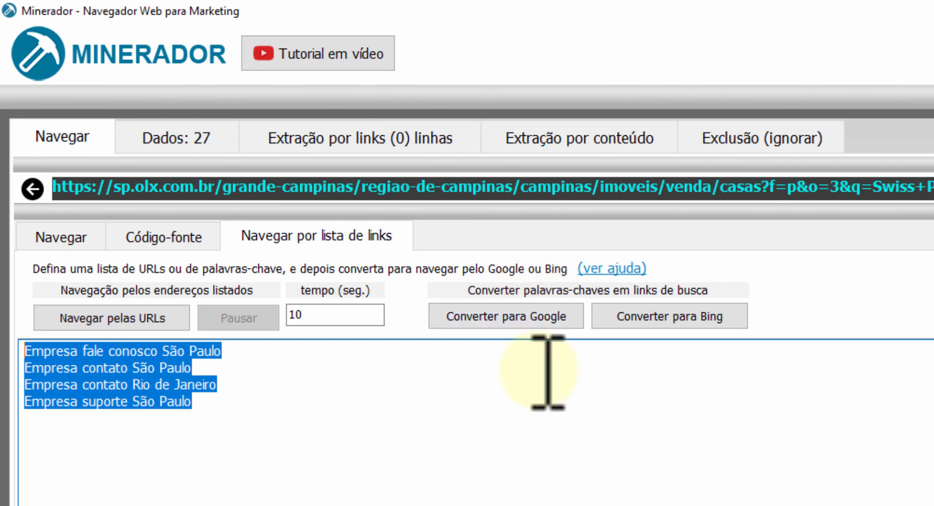
left_click(234, 405)
left_click_drag(234, 406, 1, 303)
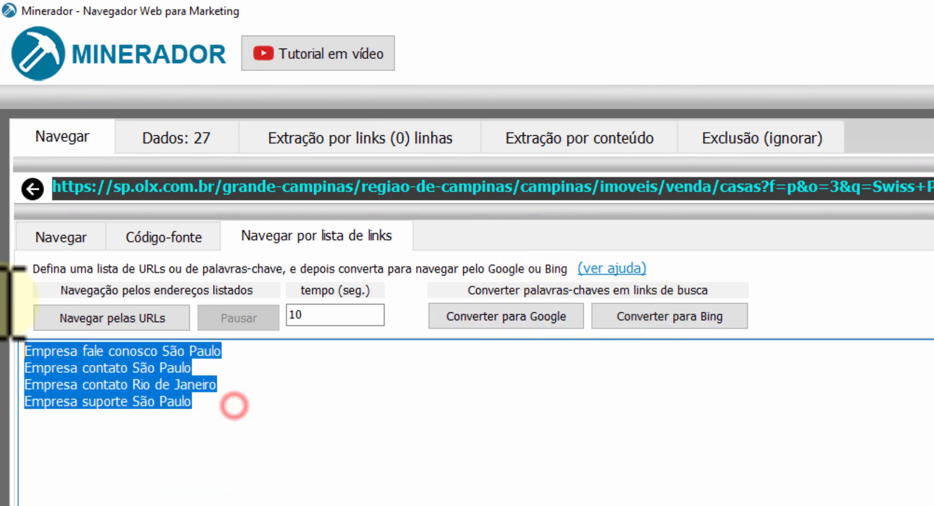
left_click(367, 502)
left_click_drag(252, 418, 1, 312)
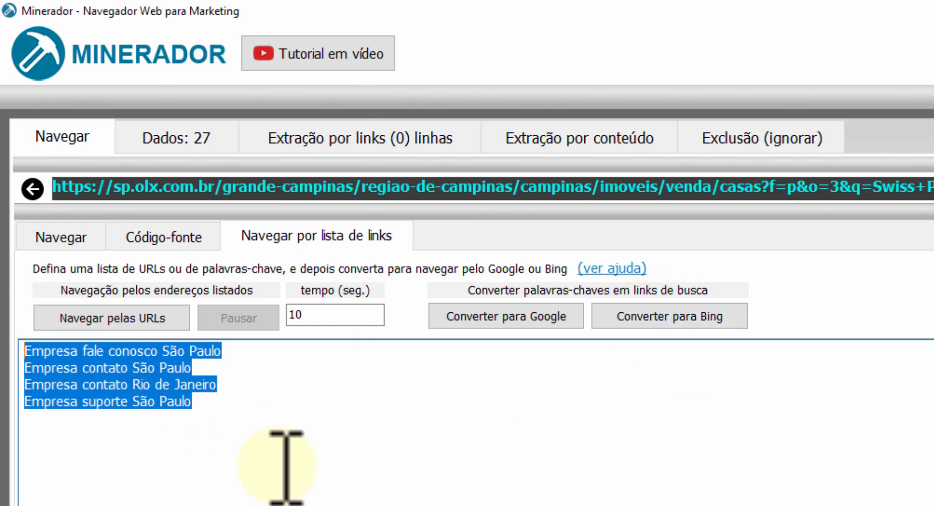
left_click(258, 460)
left_click_drag(228, 431, 7, 238)
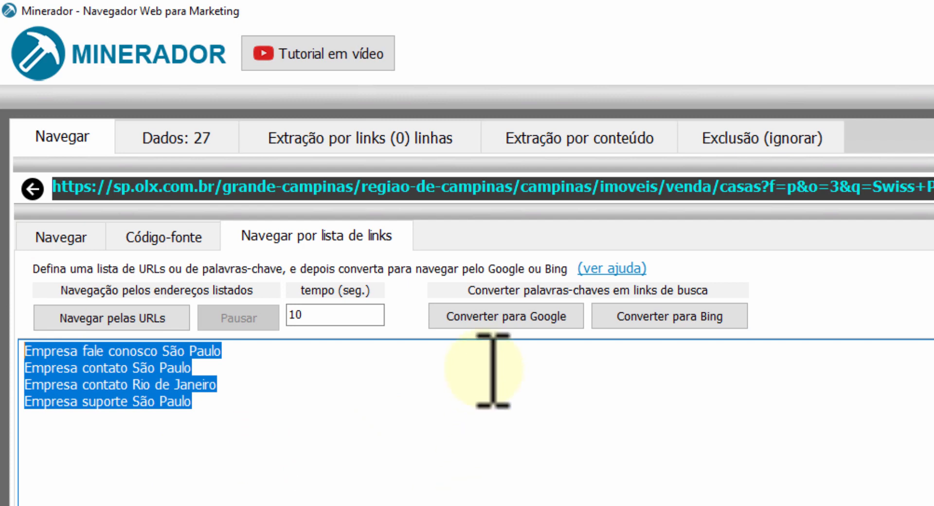
left_click(501, 312)
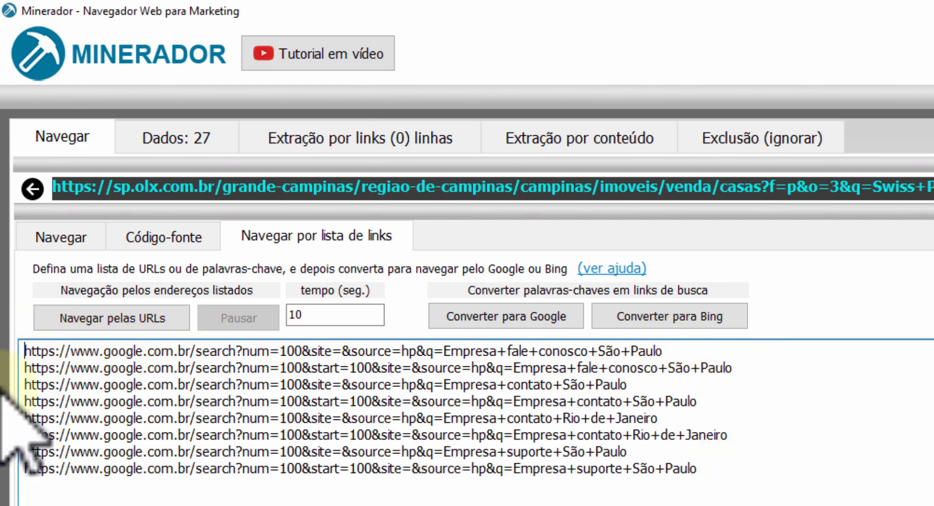
Add the same keyword phrases below the Google links and convert them into Bing search links.
left_click(780, 468)
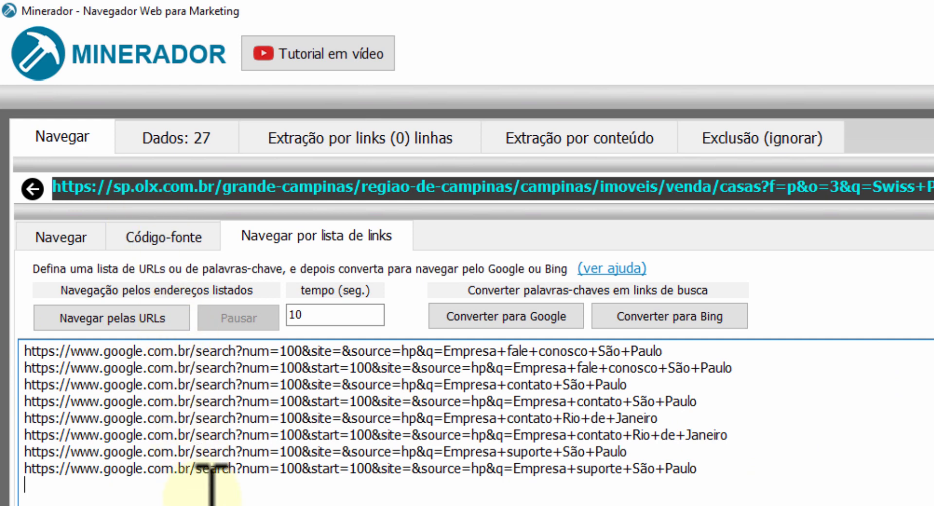
key("ctrl+v")
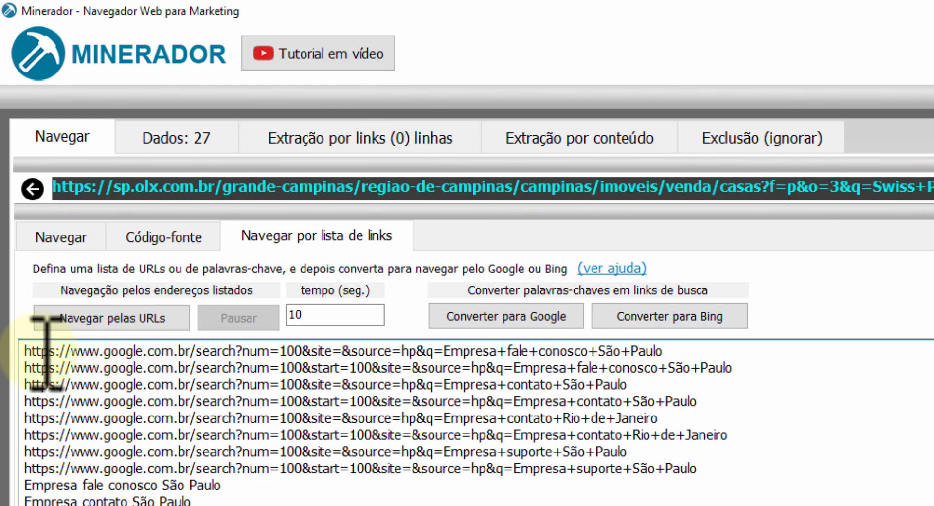
left_click_drag(23, 351, 784, 465)
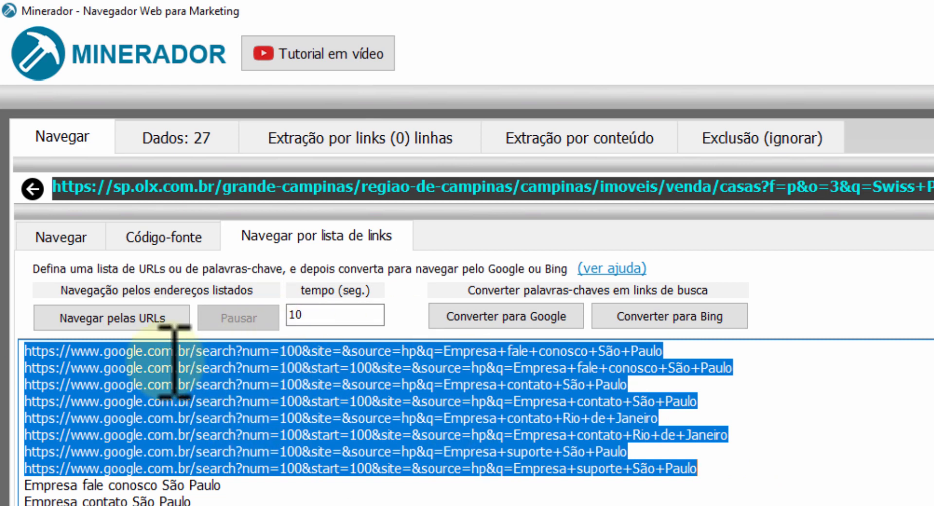
left_click_drag(25, 352, 723, 464)
key("ctrl+c")
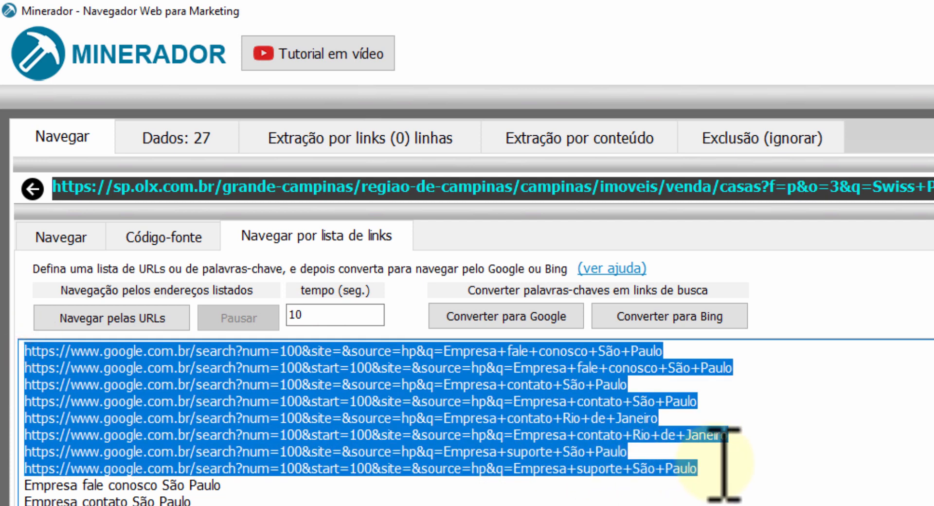
left_click(220, 485)
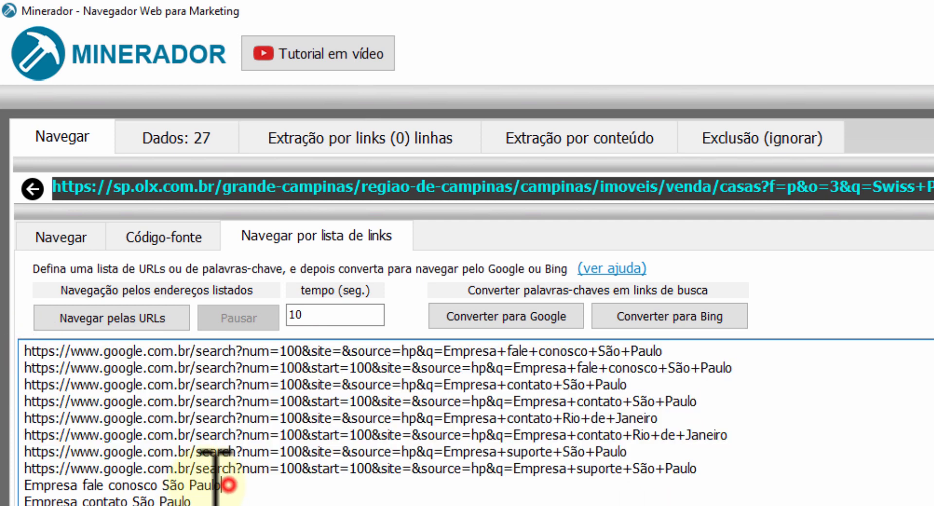
left_click_drag(221, 485, 6, 483)
left_click_drag(258, 505, 6, 505)
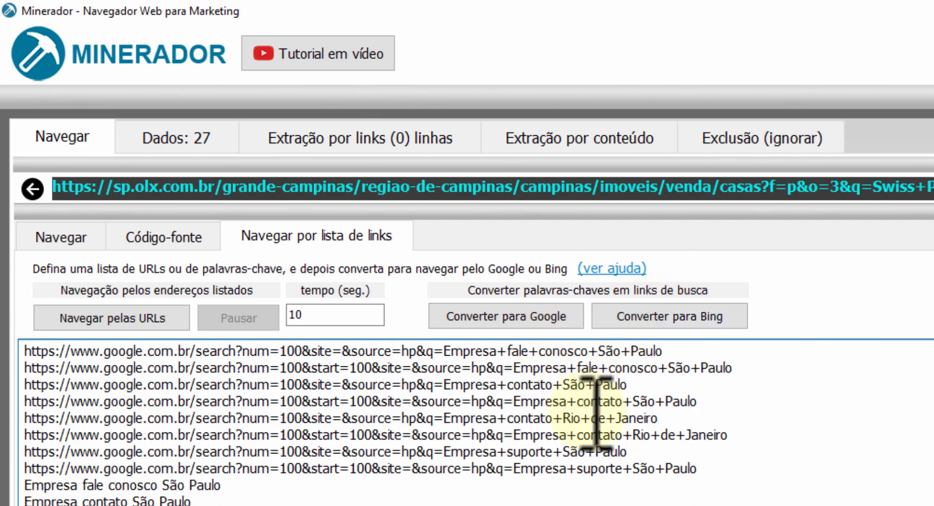
left_click(670, 317)
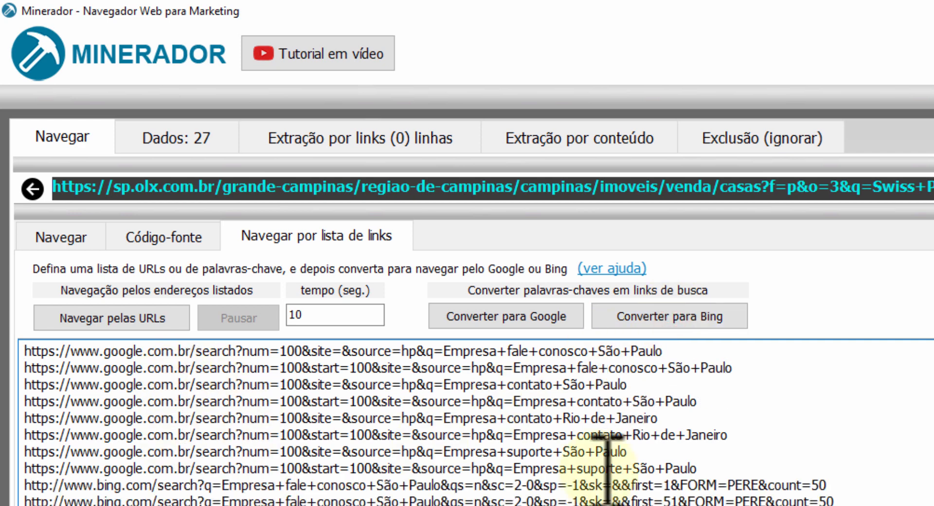
Replace the whole list with only the Google search links and start browsing through the listed URLs.
left_click(729, 468)
key("ctrl+a")
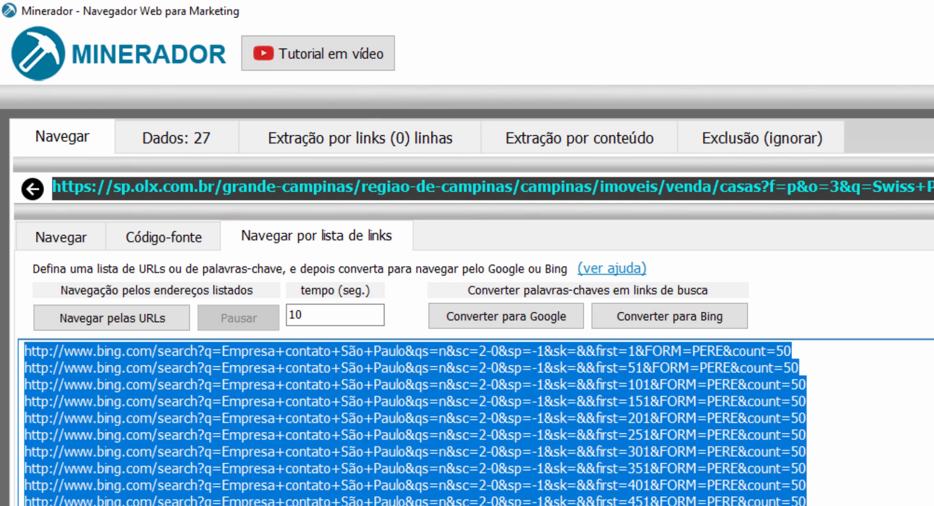
key("ctrl+v")
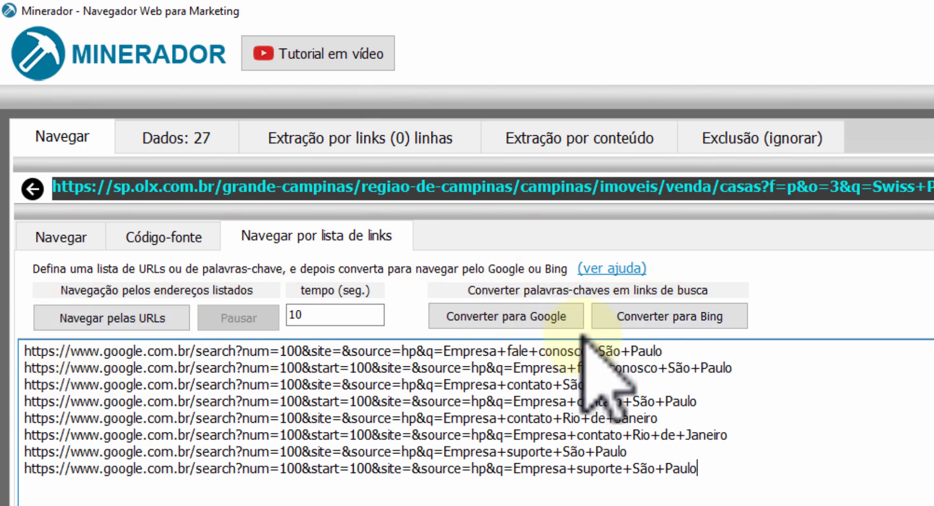
left_click(121, 317)
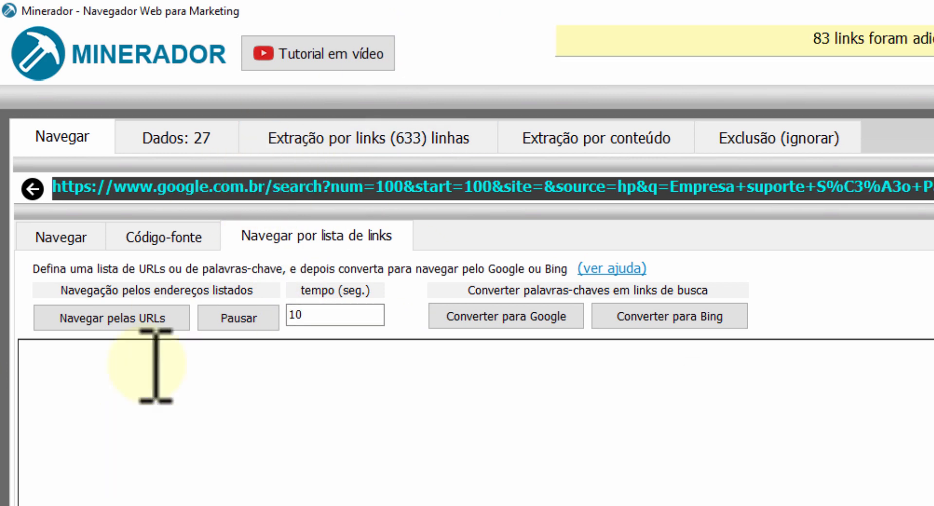
Dismiss the notice, extract the data from the collected links, and view the extracted items during processing.
left_click(382, 138)
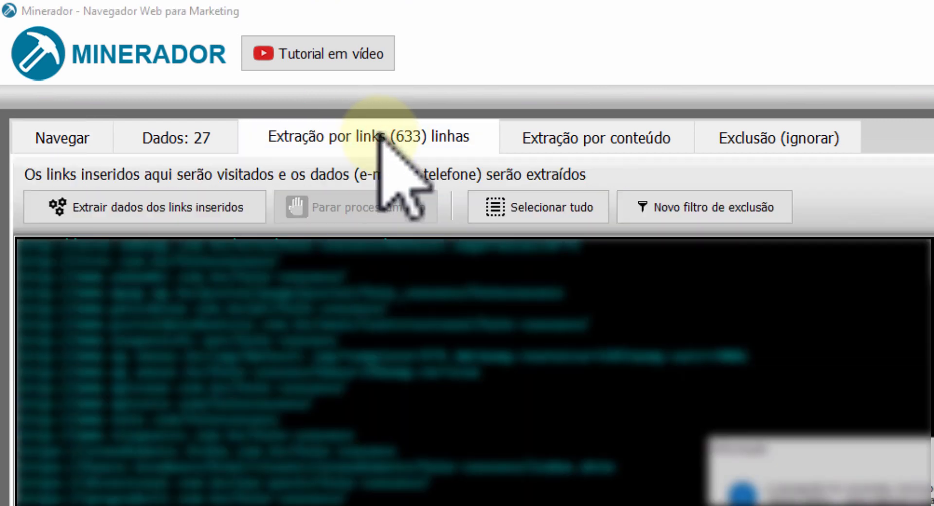
left_click(926, 501)
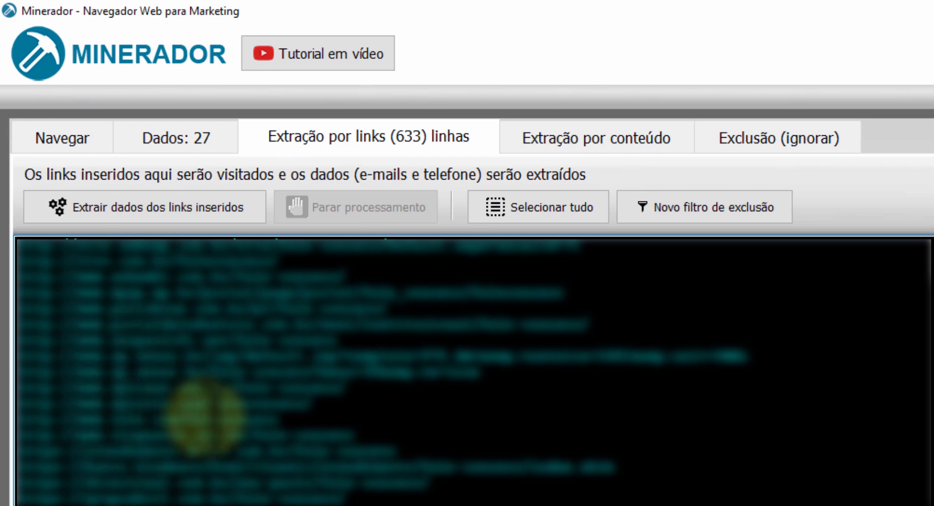
left_click(137, 211)
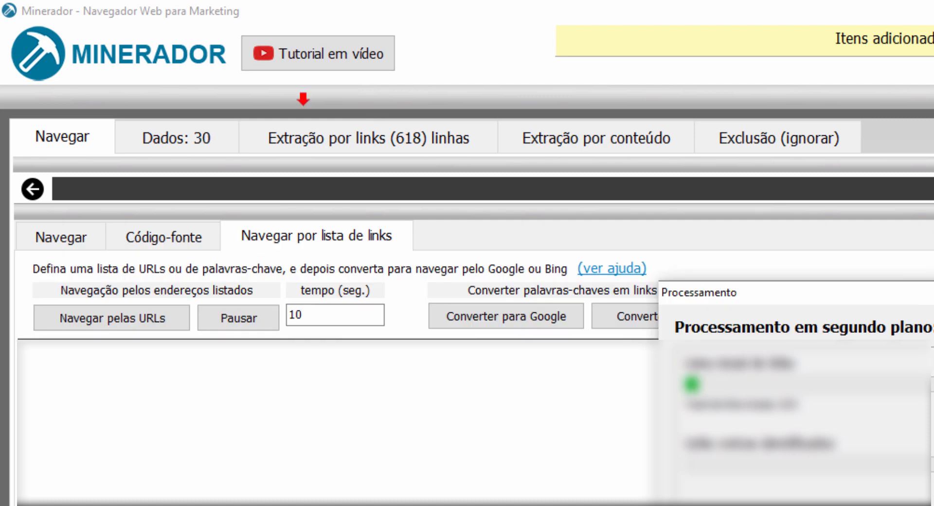
left_click(368, 133)
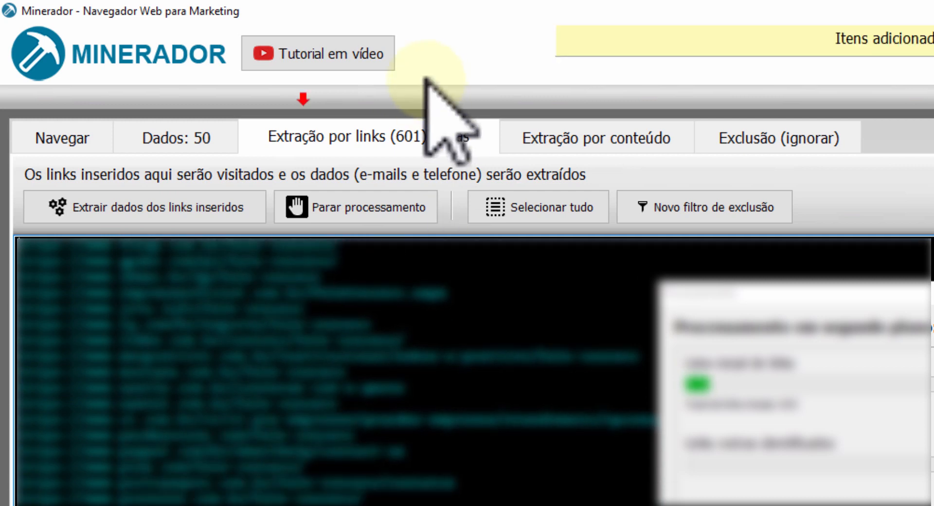
left_click(178, 138)
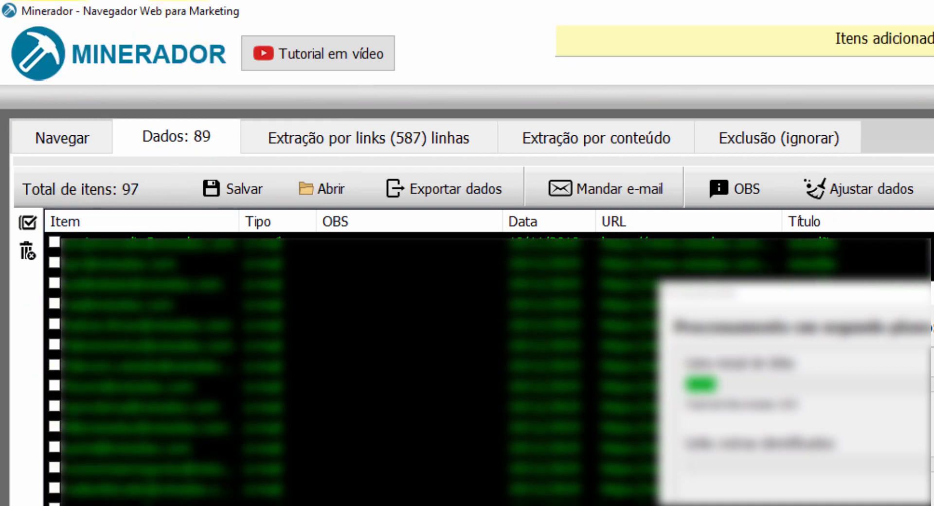
Move the background processing window aside and review the already visited links in the exclusion list.
left_click_drag(855, 297, 933, 309)
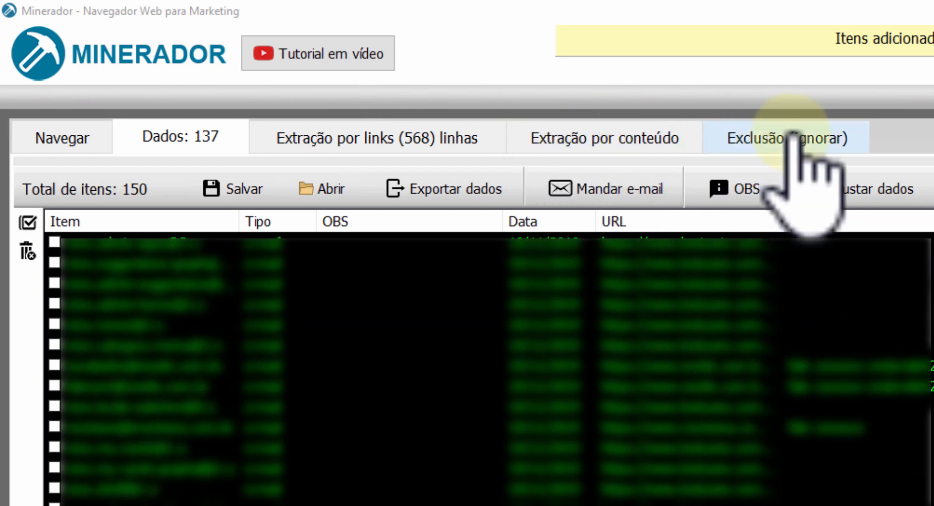
left_click(756, 144)
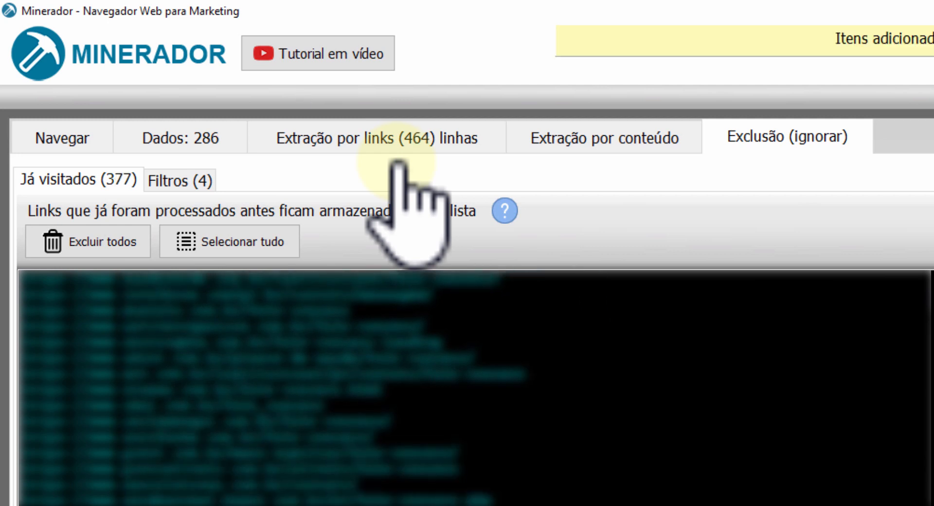
Enter the keyword phrases "empresa Salvador" and "empresa contato são paulo contabilidade" in the link browsing list.
left_click(76, 133)
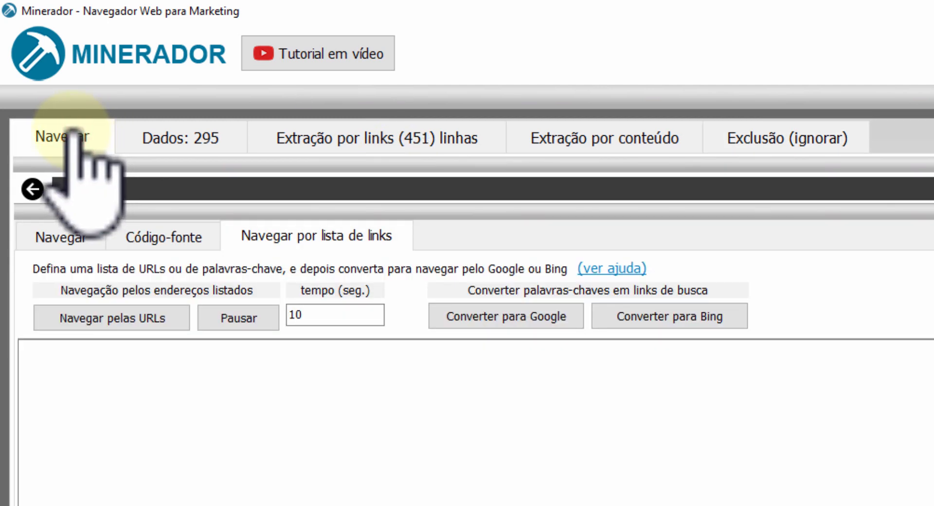
left_click(137, 375)
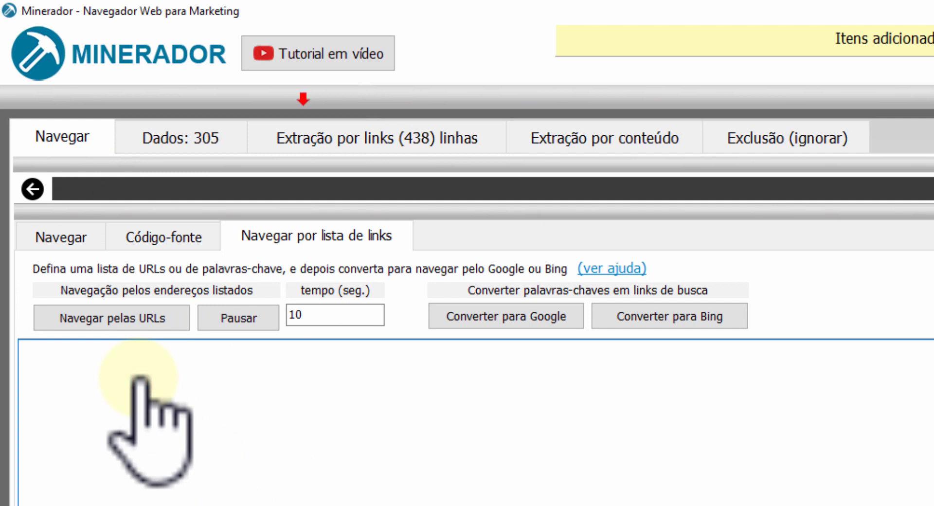
key("shift+Home")
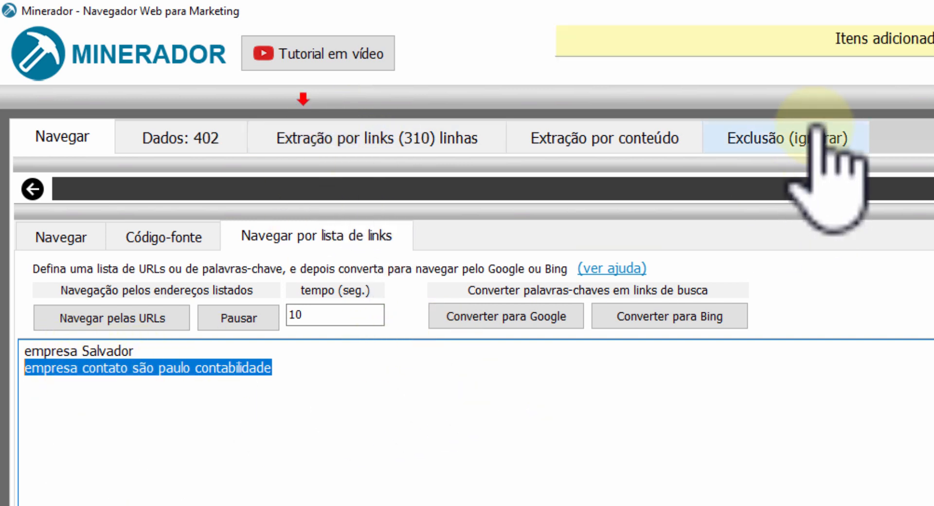
Add the term "test" to the URL exclusion filters and save the filter list.
left_click(790, 144)
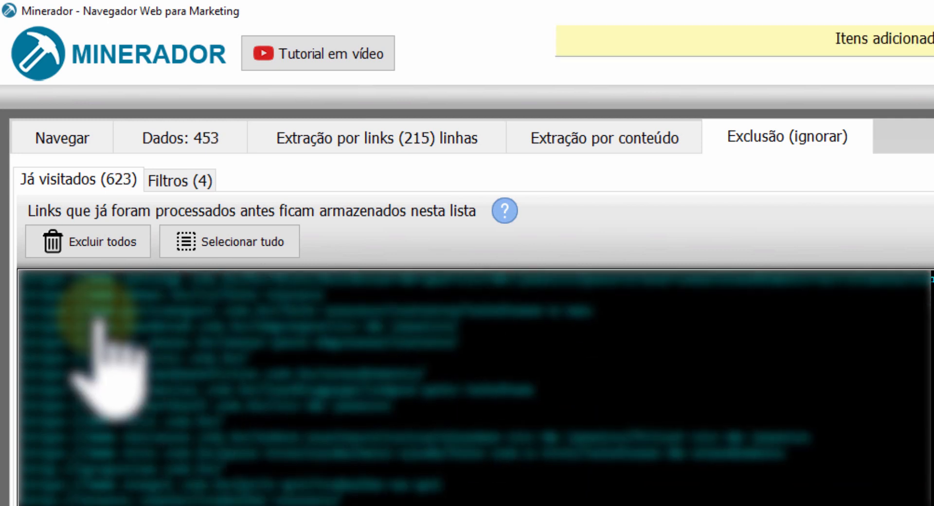
left_click(194, 180)
left_click(138, 314)
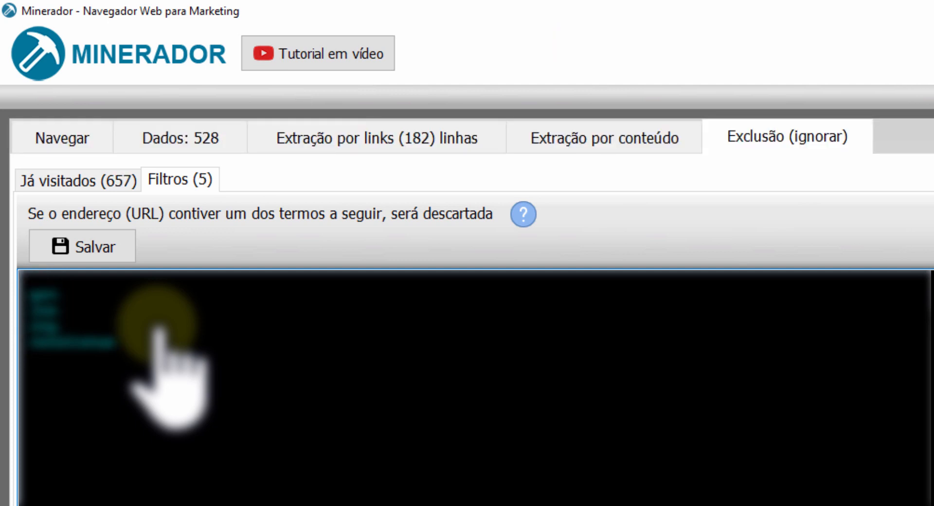
type("test")
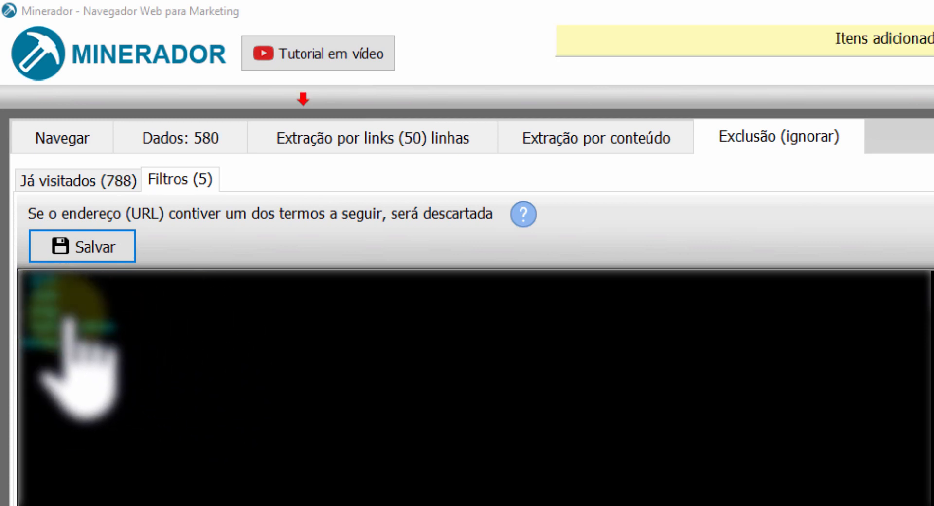
left_click(49, 306)
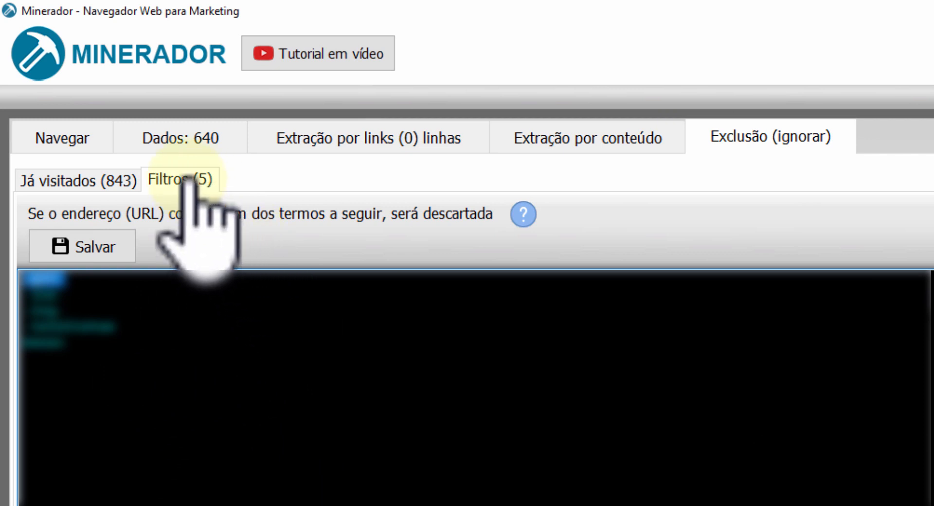
Check the export option for the extracted data, and delete all items from the data list.
left_click(182, 142)
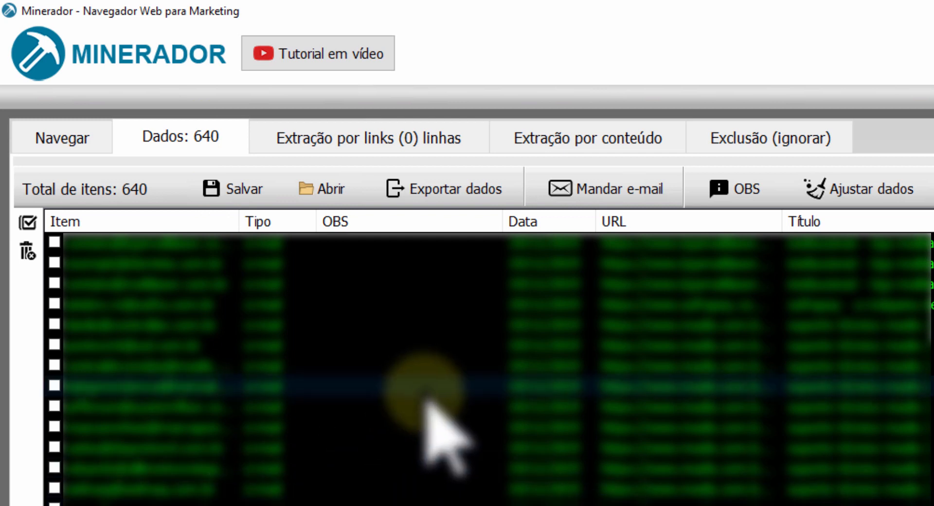
left_click(448, 184)
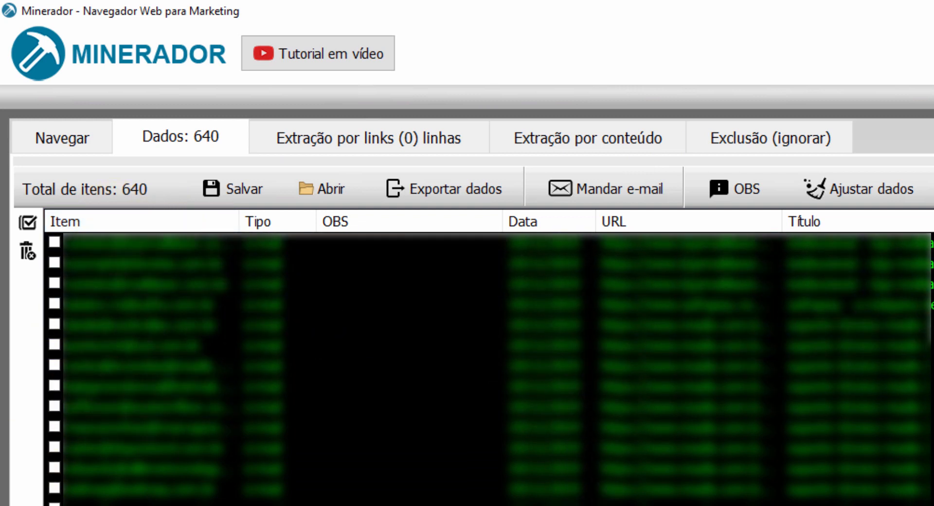
left_click(28, 222)
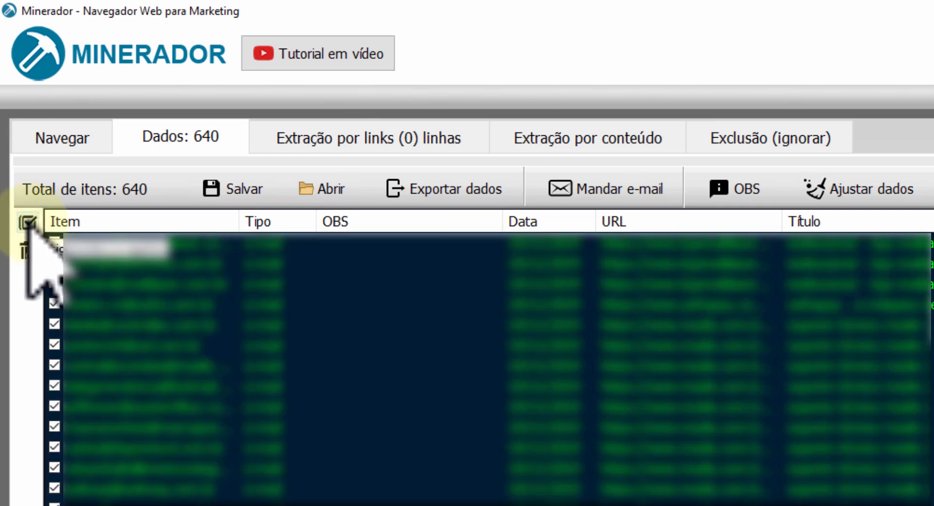
left_click(28, 251)
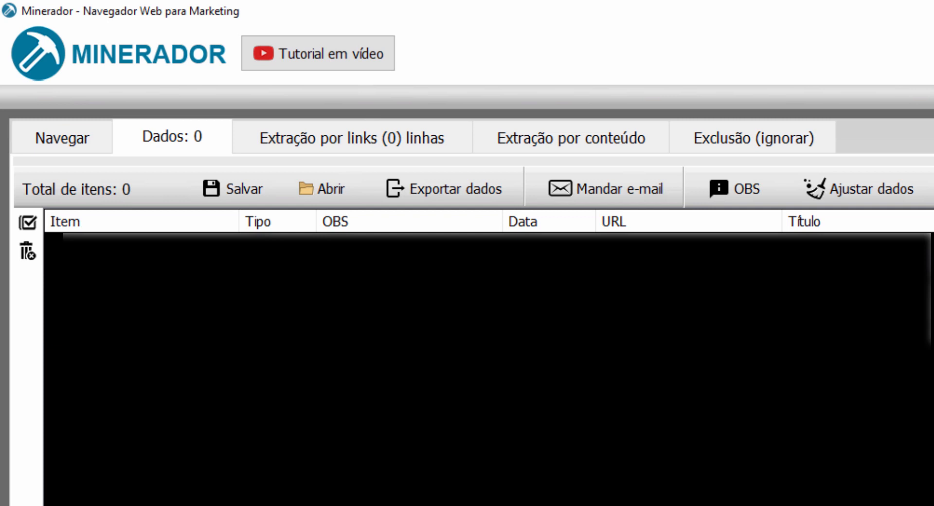
Convert the two keyword phrases in the link browsing list into Bing search links.
left_click(87, 138)
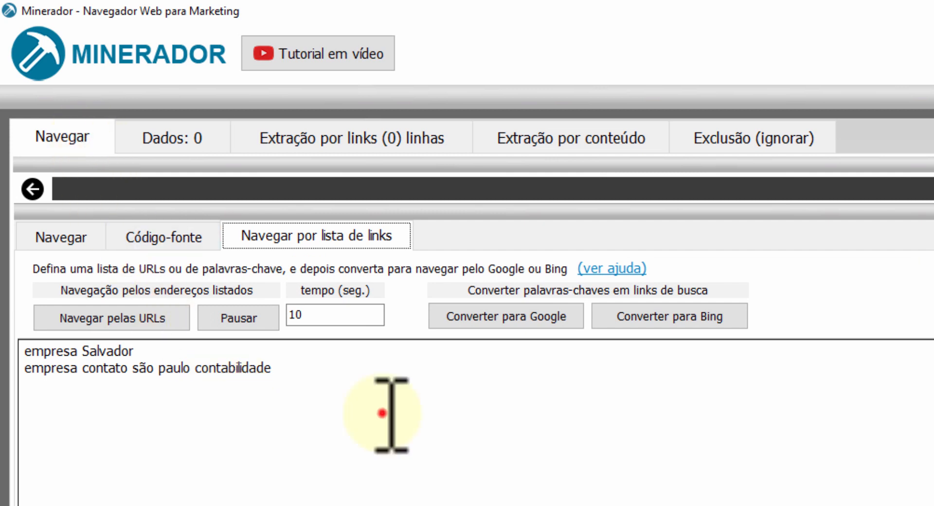
left_click_drag(382, 413, 25, 351)
left_click(345, 433)
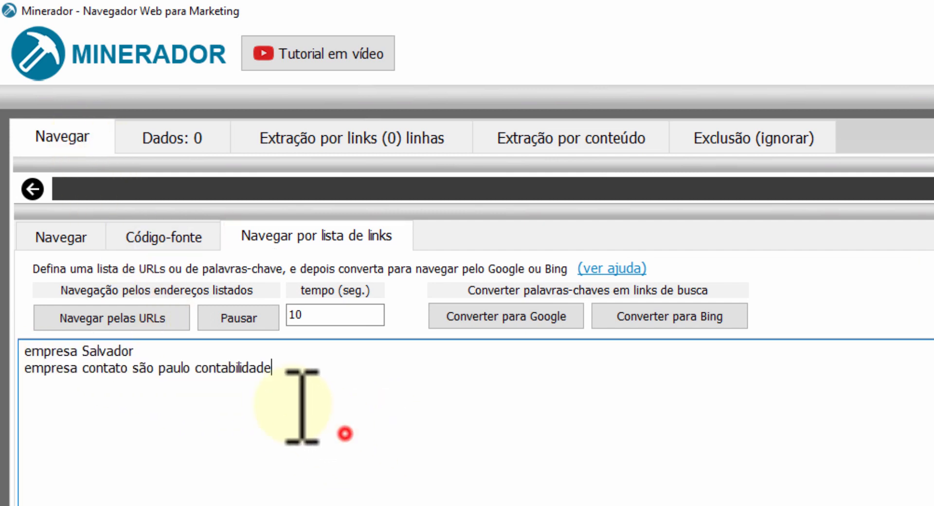
left_click_drag(310, 416, 6, 314)
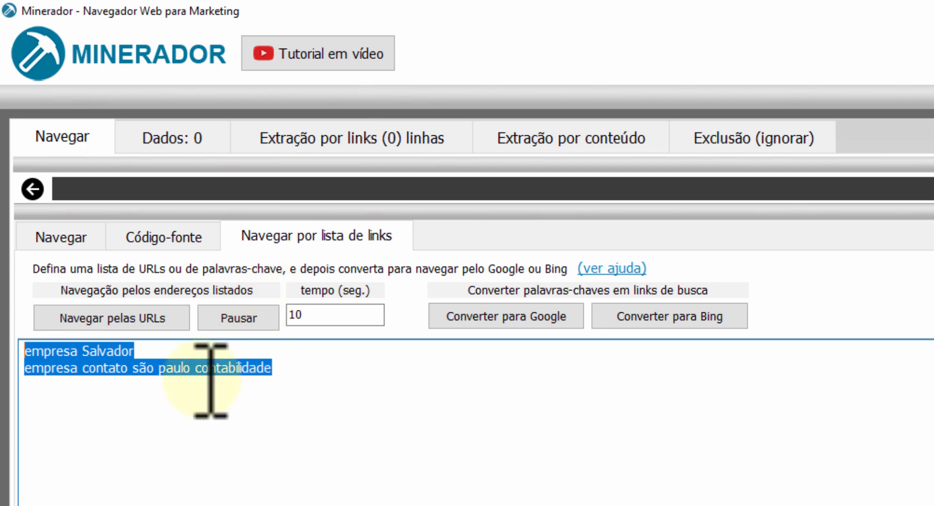
left_click(339, 400)
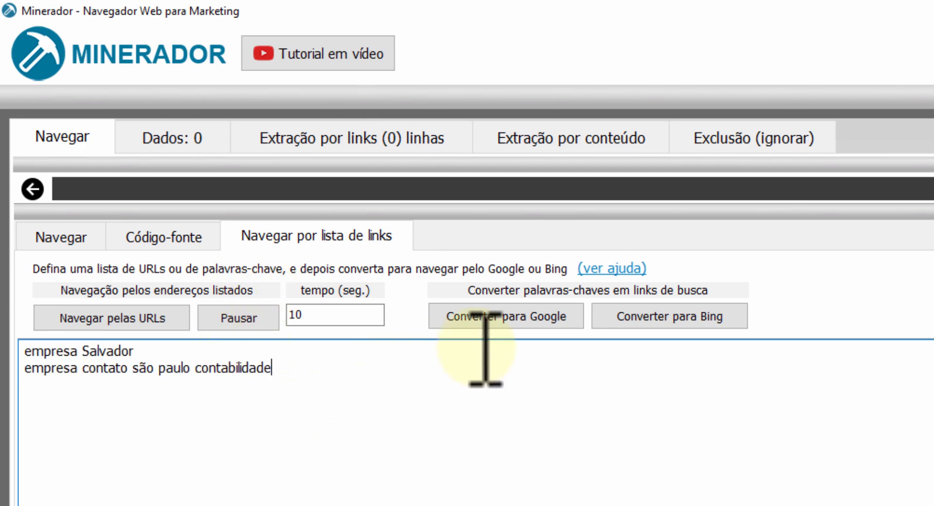
left_click(652, 320)
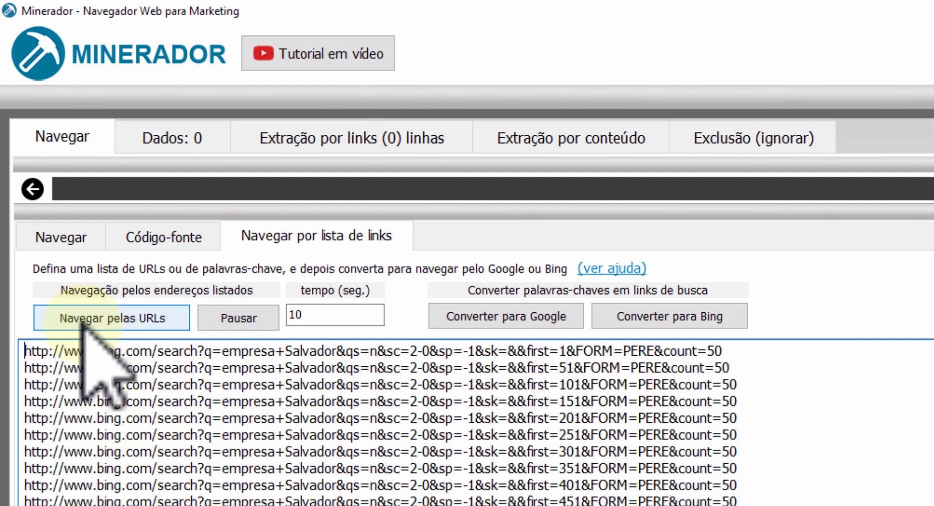
Check the empty link extraction list and start browsing through the listed Bing search URLs.
left_click(155, 327)
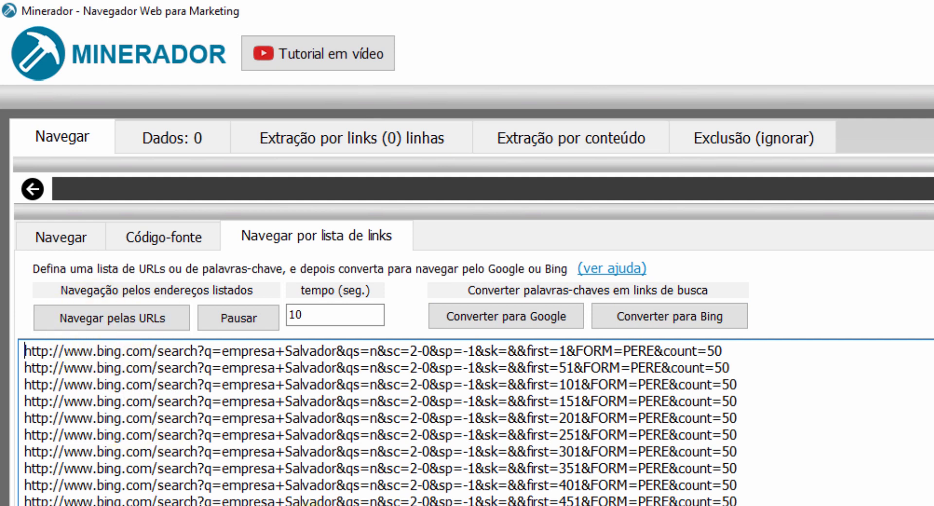
left_click_drag(736, 351, 25, 350)
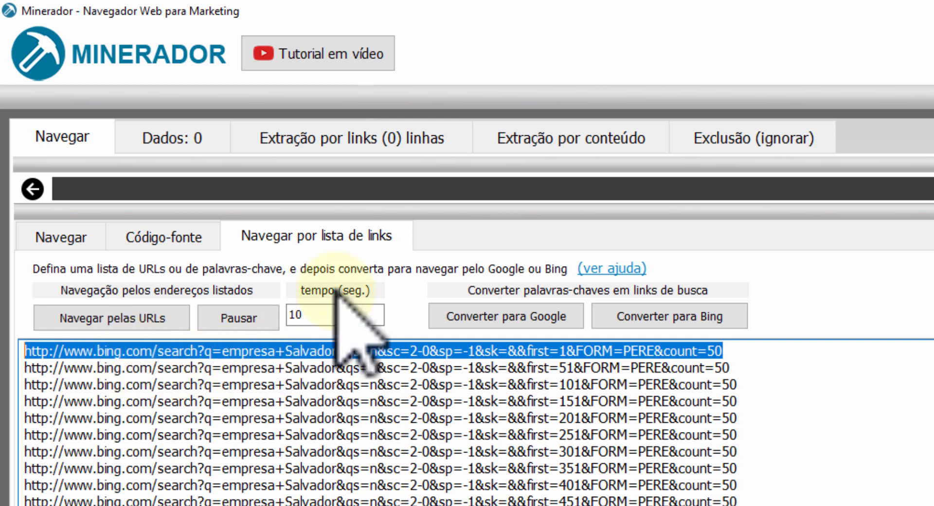
left_click(345, 135)
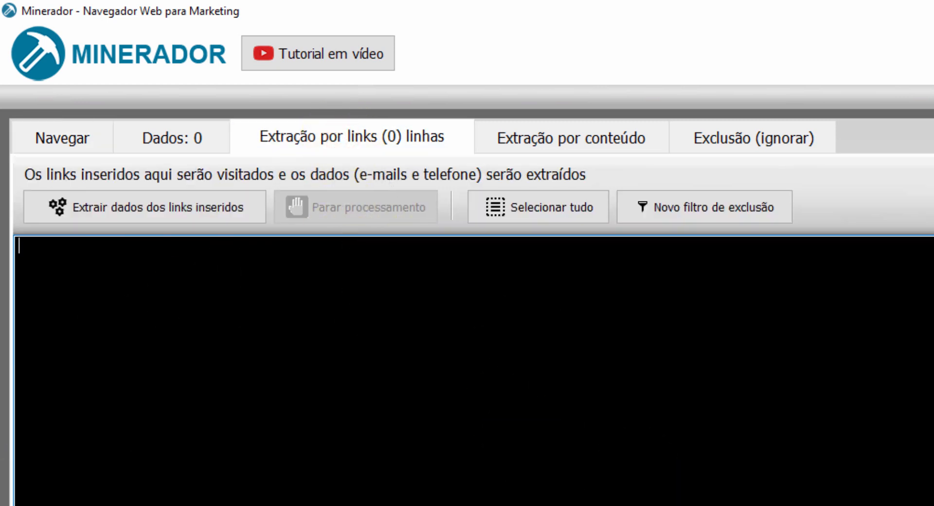
left_click(46, 142)
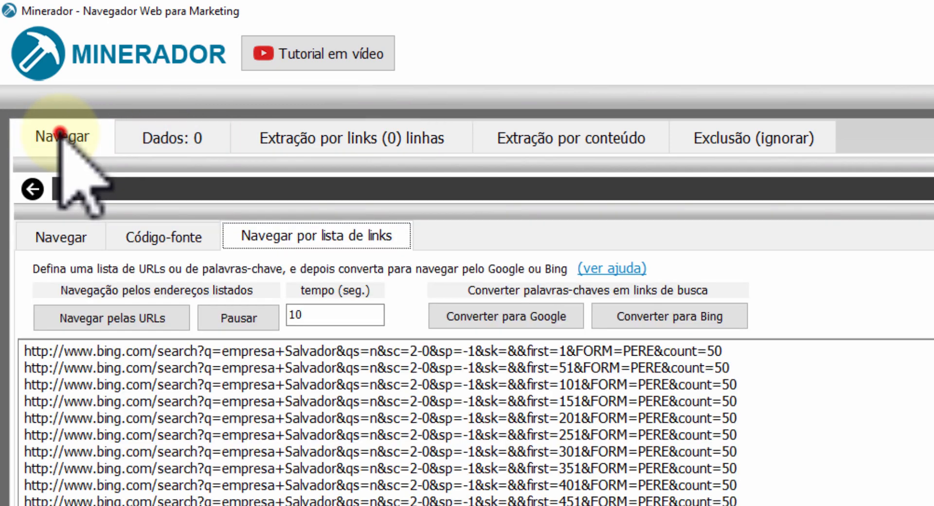
left_click(124, 320)
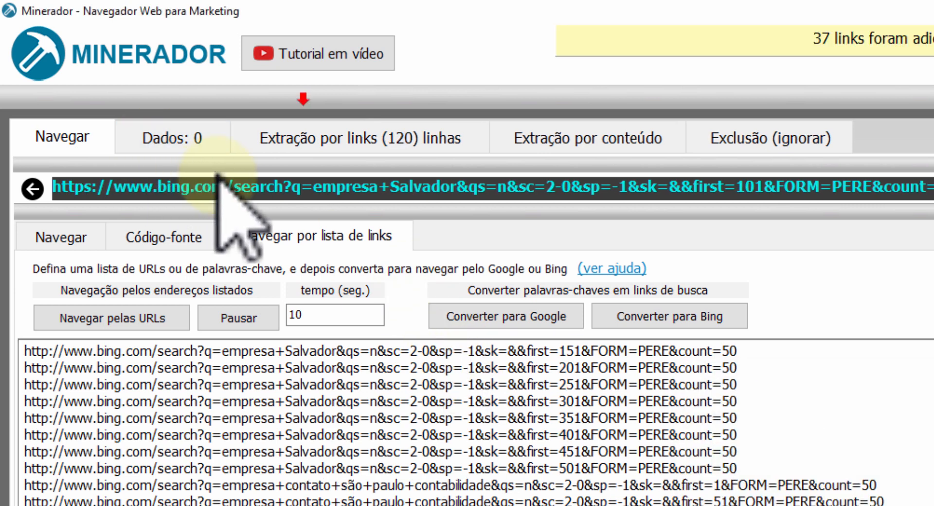
Review the links collected for extraction and pause the automatic browsing of the Bing URLs.
left_click(293, 140)
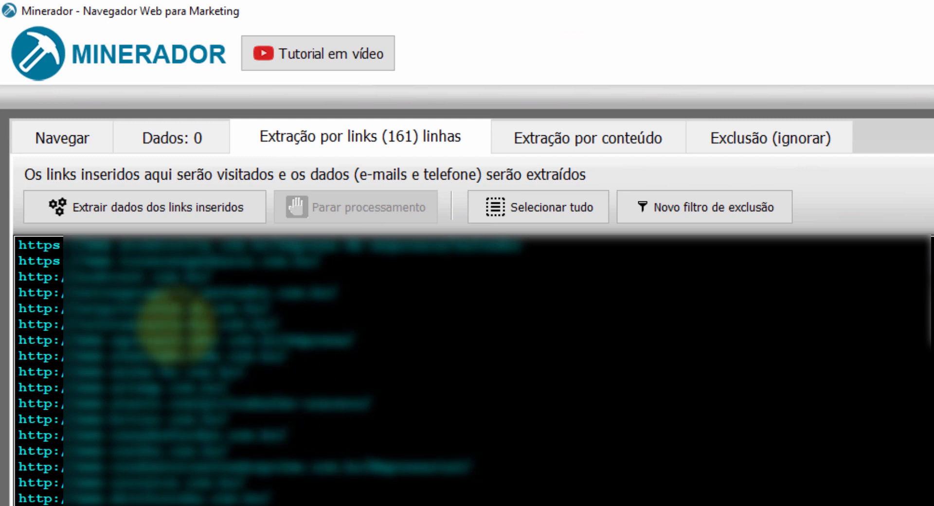
left_click(201, 213)
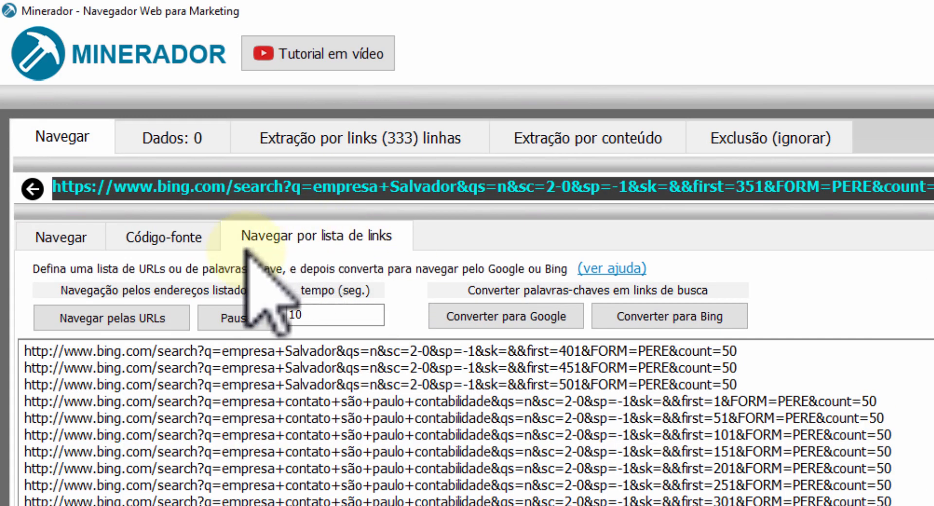
left_click(242, 317)
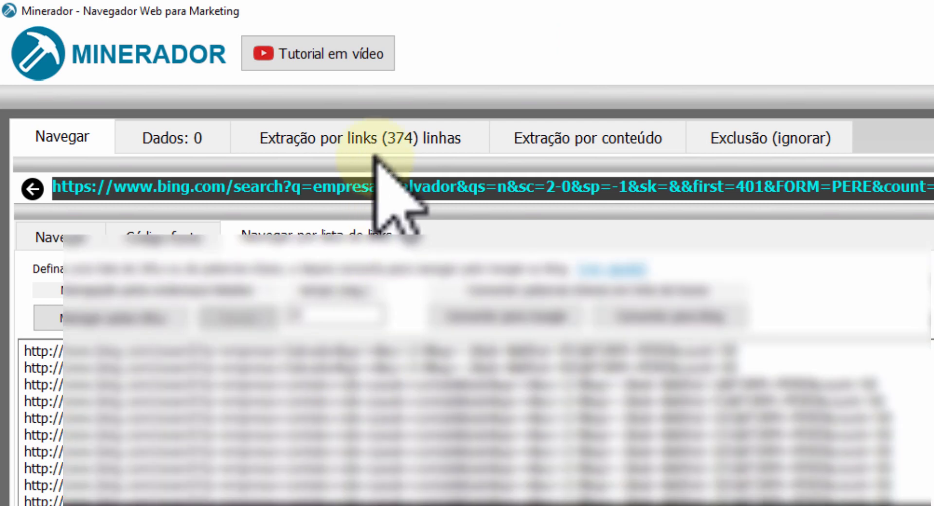
left_click(361, 130)
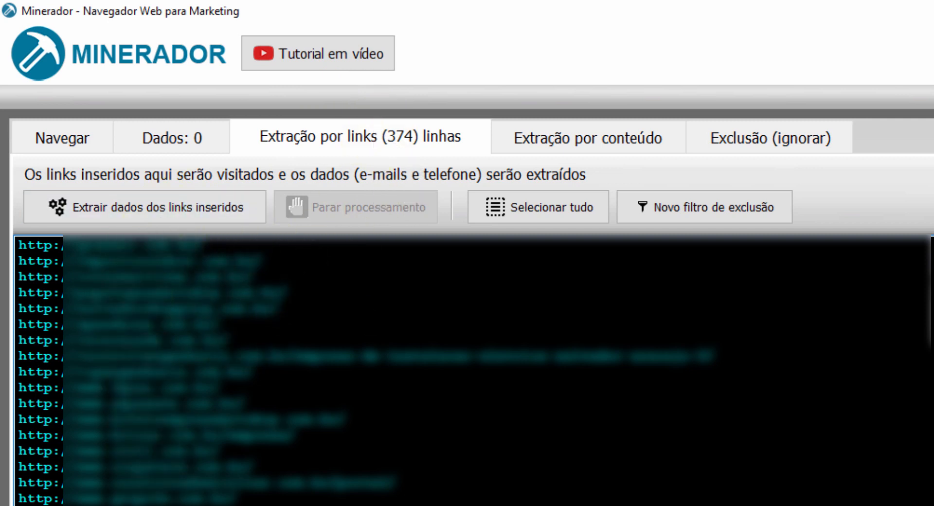
Return to the browsed Bing results page, extract its links immediately, and check the link extraction list.
left_click(62, 132)
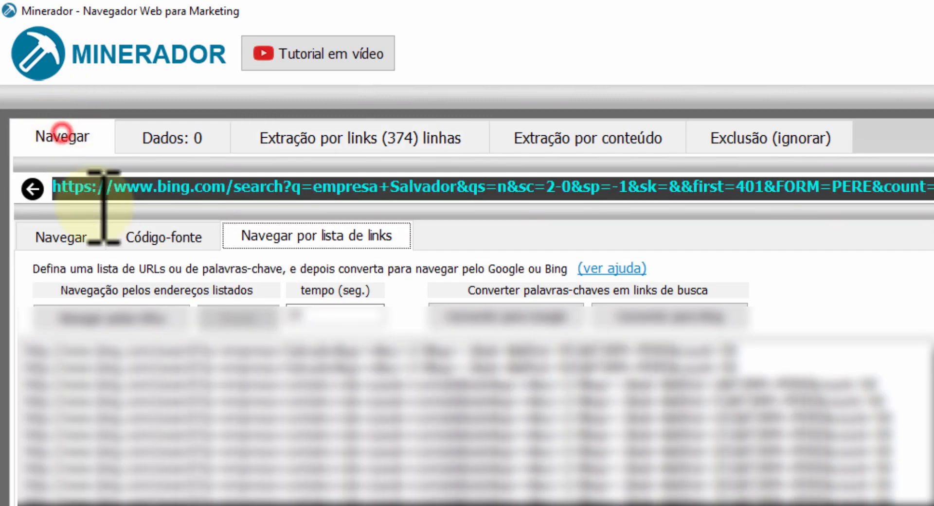
left_click(62, 237)
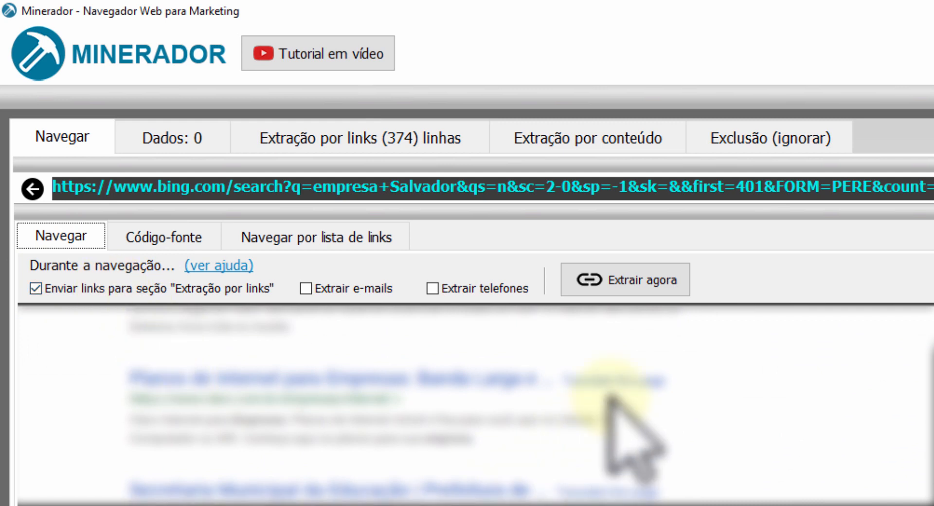
left_click(637, 280)
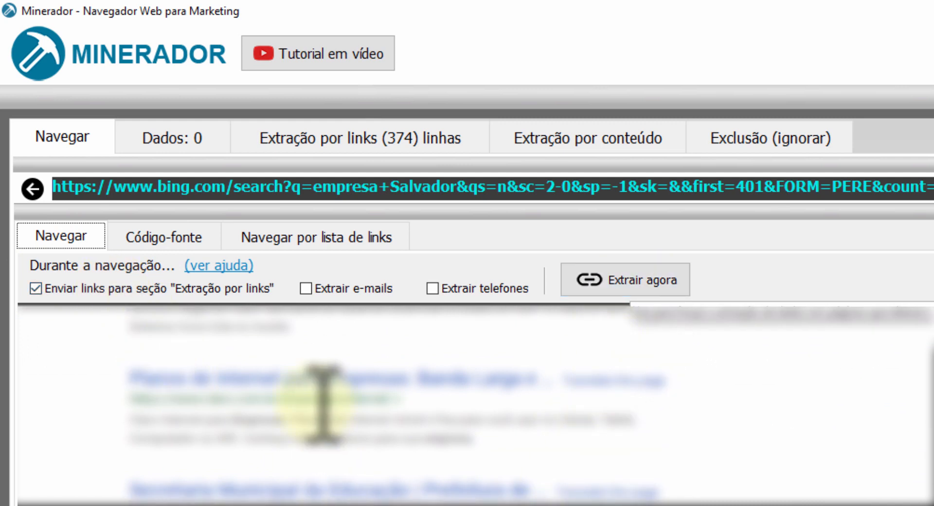
left_click(355, 131)
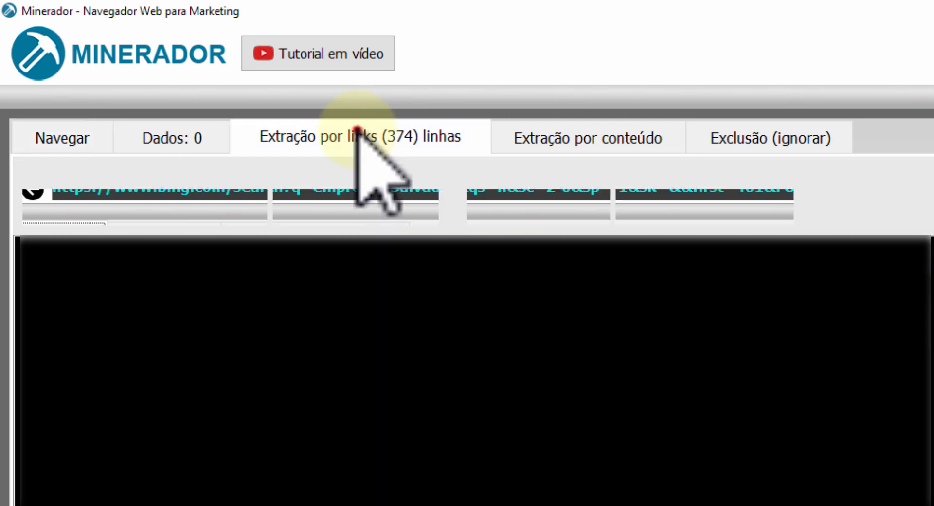
left_click(73, 138)
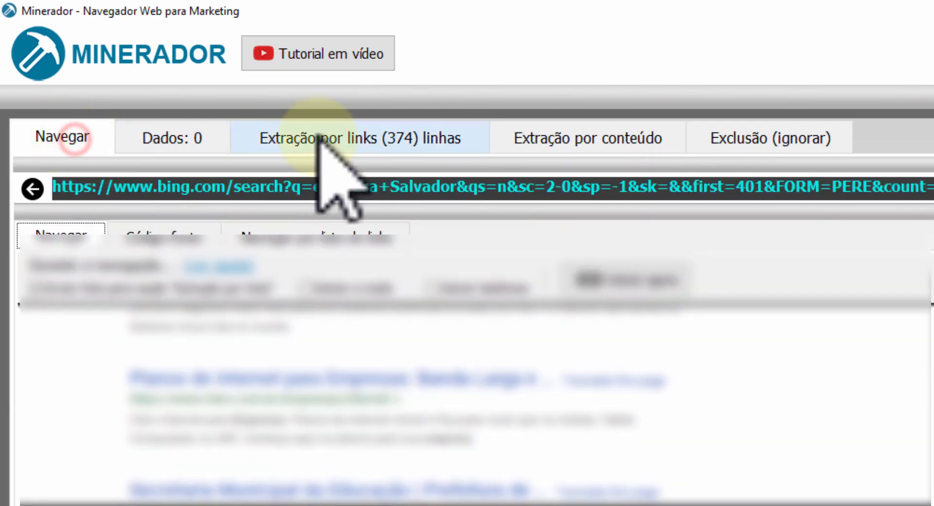
Extract the data from the links collected from Bing and view the link list during processing.
left_click(340, 136)
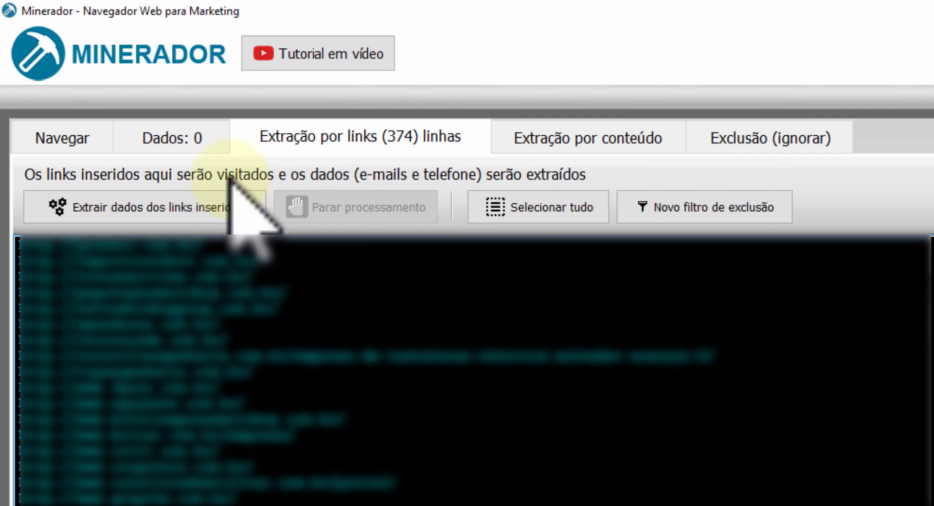
left_click(196, 206)
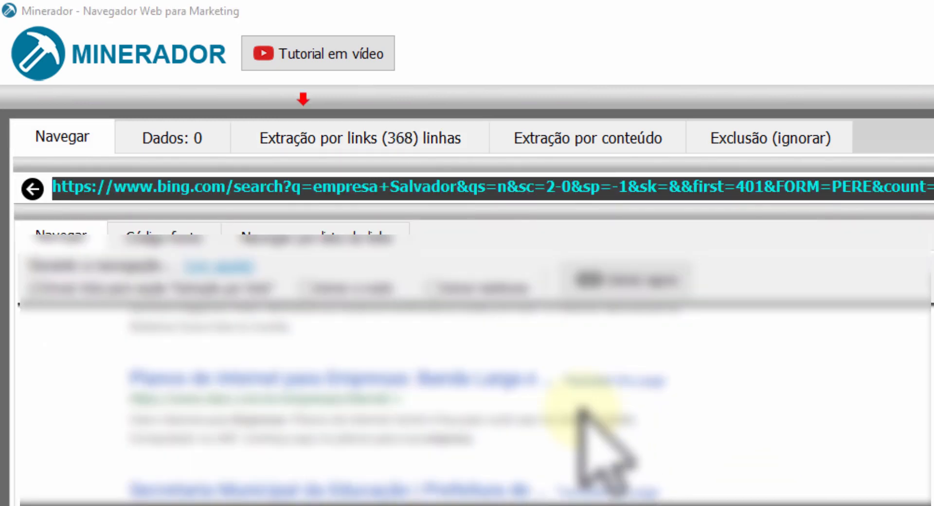
left_click(359, 136)
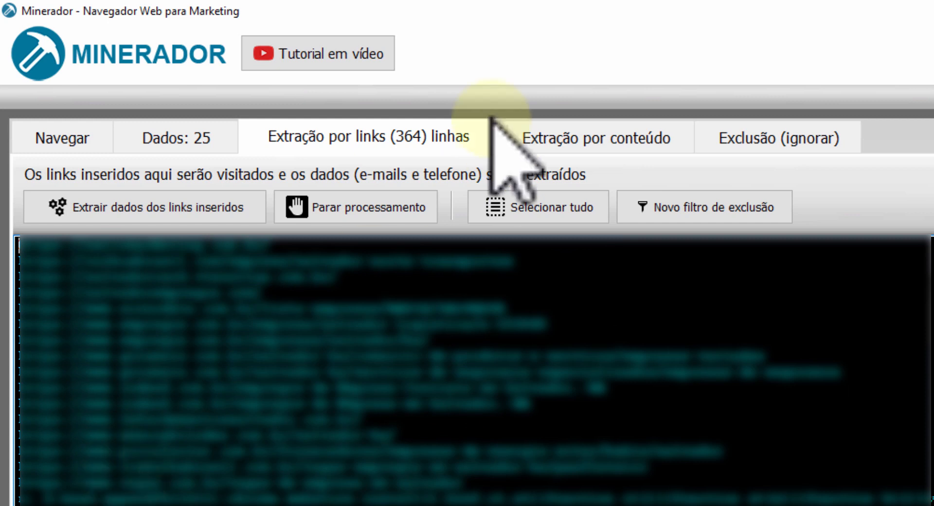
Review the exclusion settings, checking the list of already visited links and the URL filter terms.
left_click(732, 140)
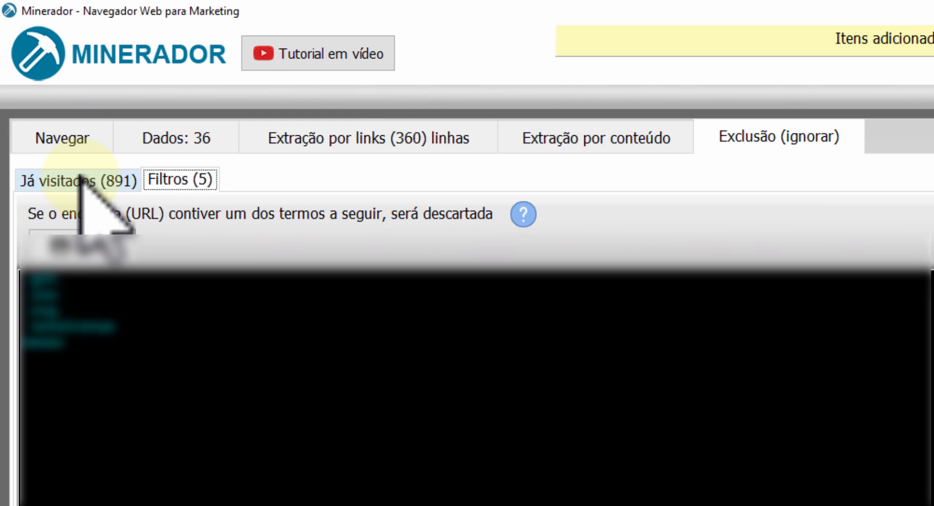
left_click(80, 179)
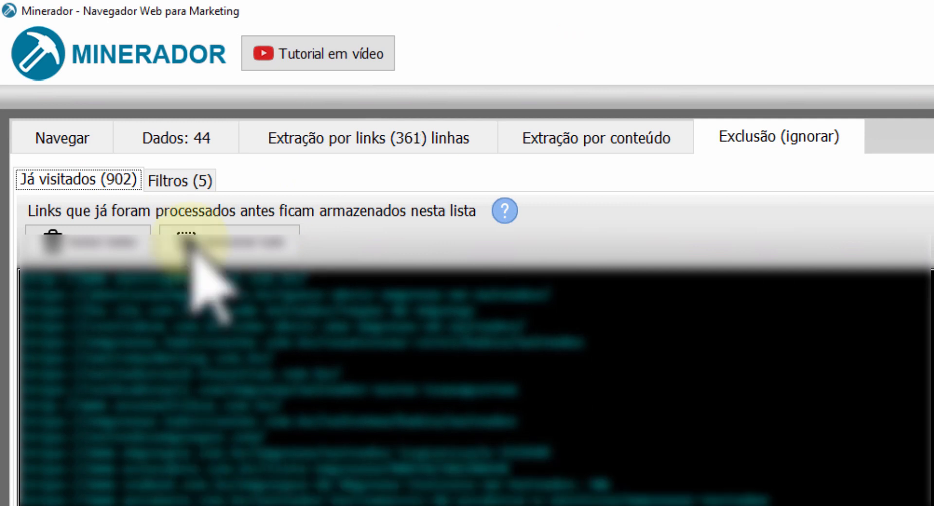
left_click(180, 179)
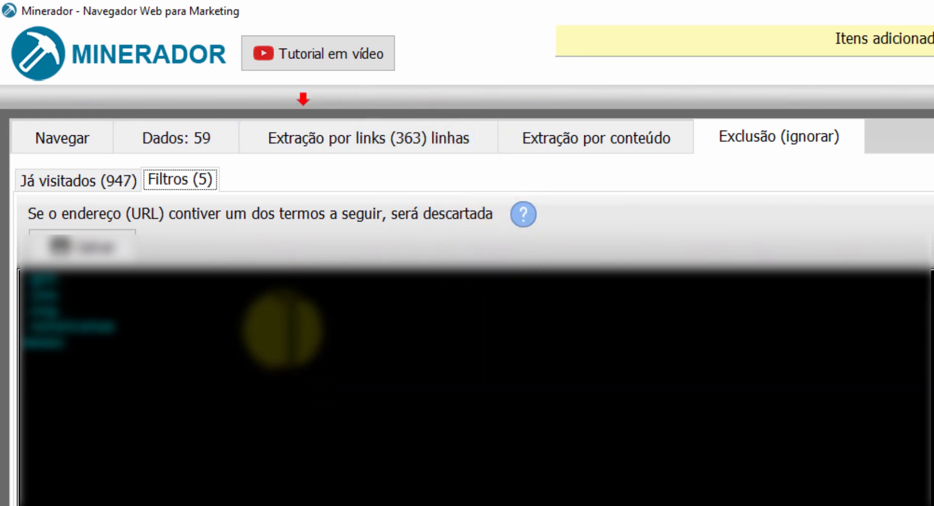
Select all the extracted items in the data list and delete them.
left_click(186, 137)
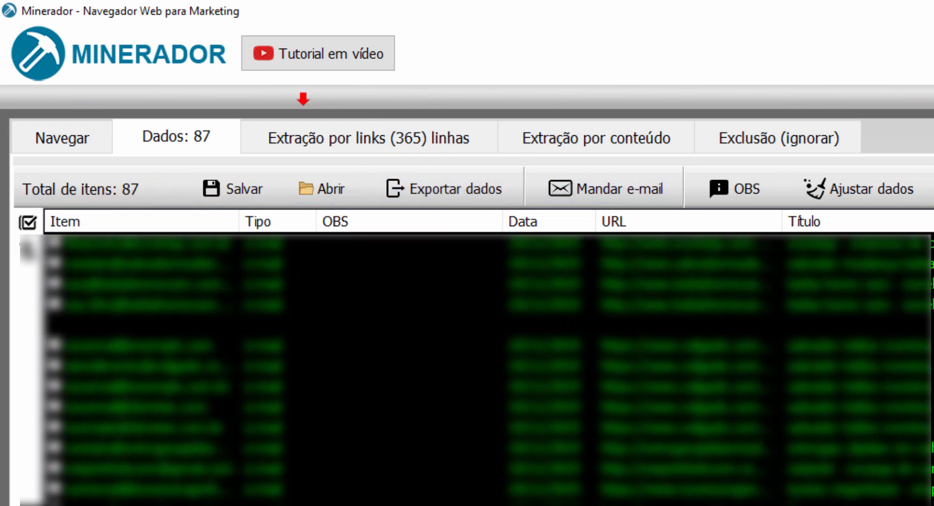
left_click(132, 365)
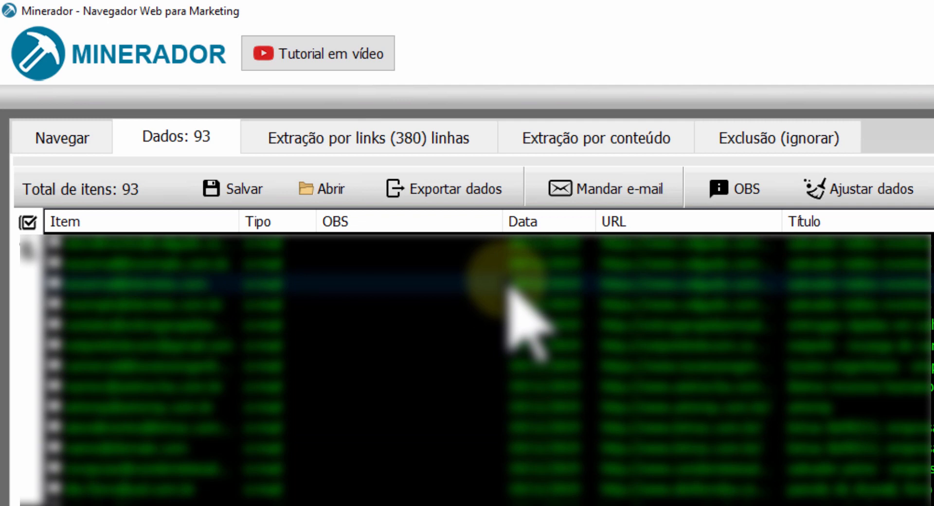
left_click(28, 222)
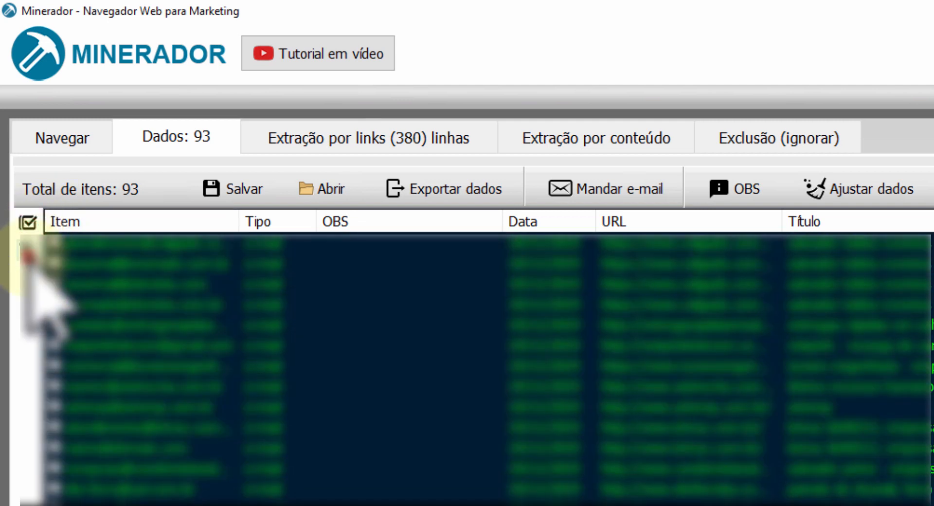
left_click(28, 256)
left_click(929, 504)
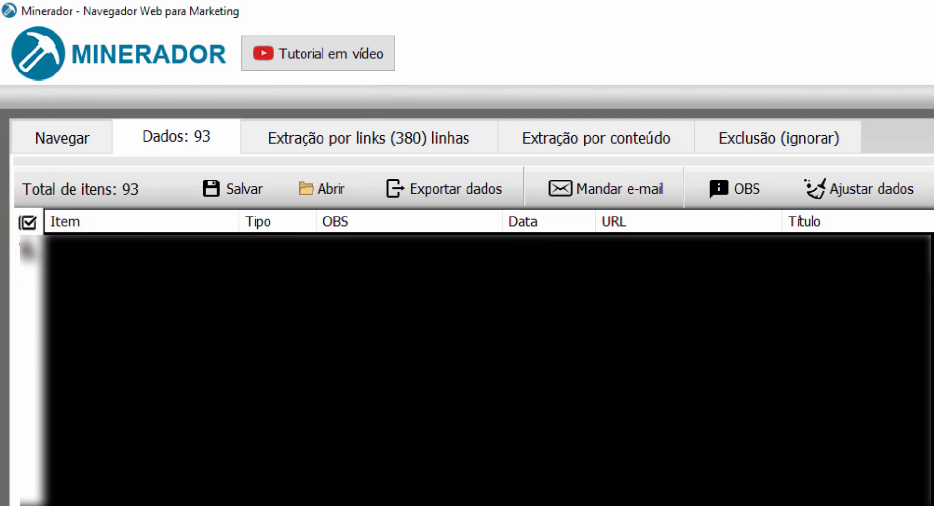
Look through the text loaded for content extraction and extract the links from it.
left_click(92, 141)
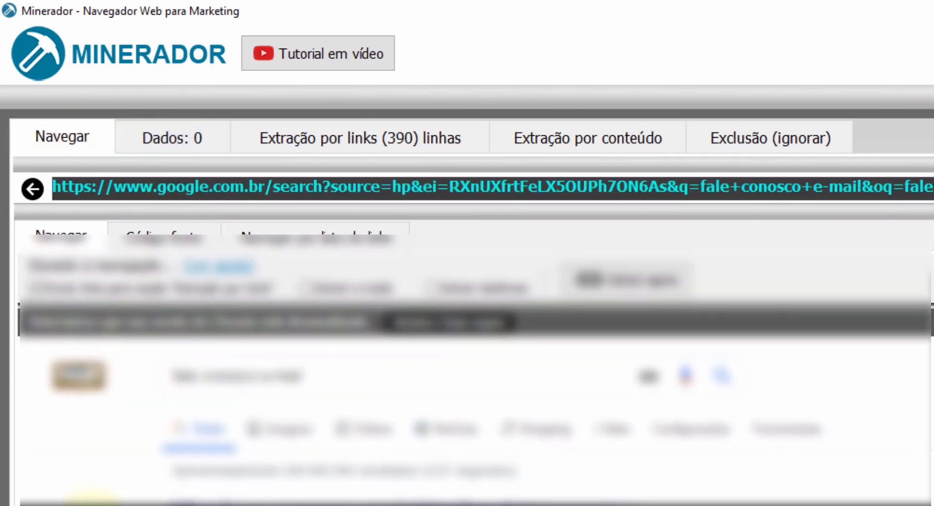
left_click(592, 131)
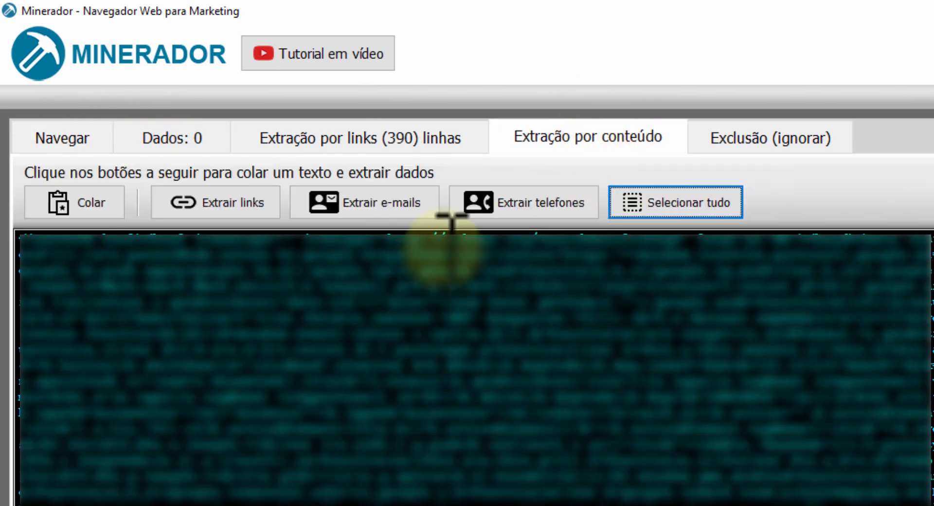
left_click(391, 291)
scroll(391, 292, "down", 10)
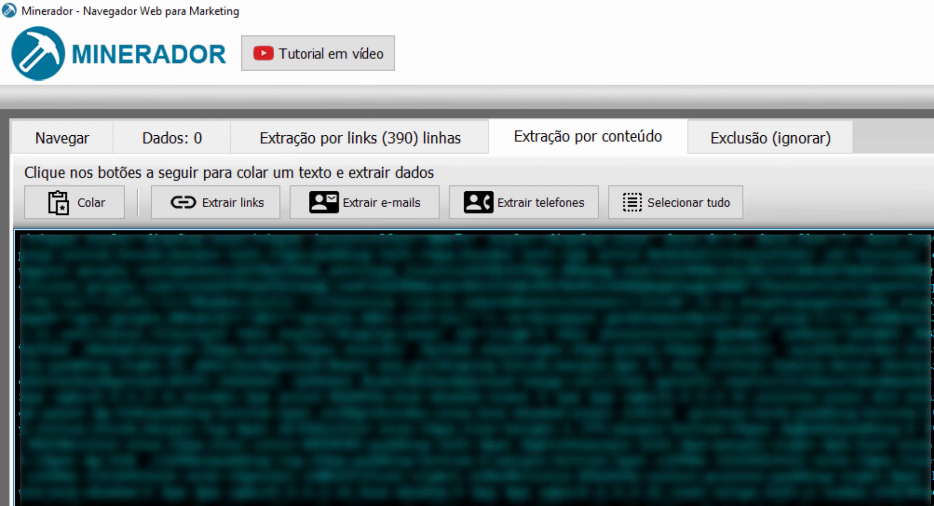
scroll(474, 369, "down", 5)
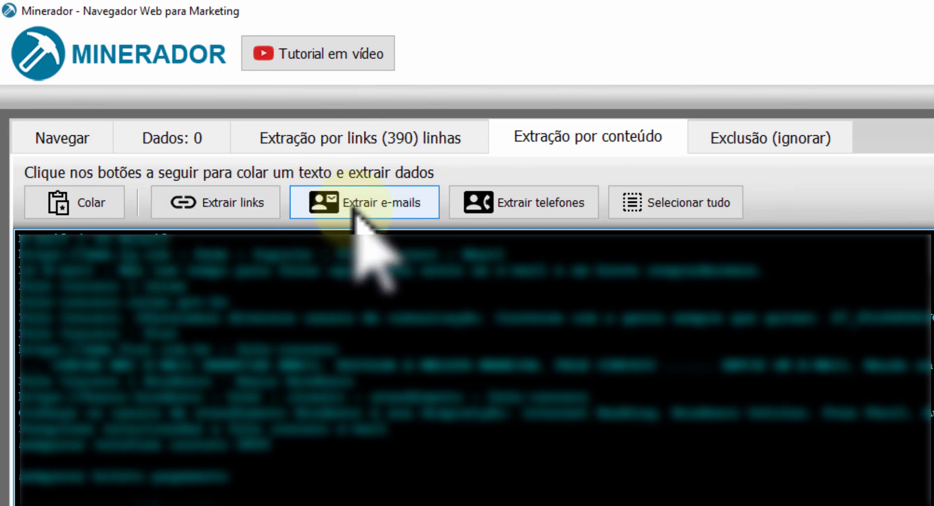
left_click(214, 214)
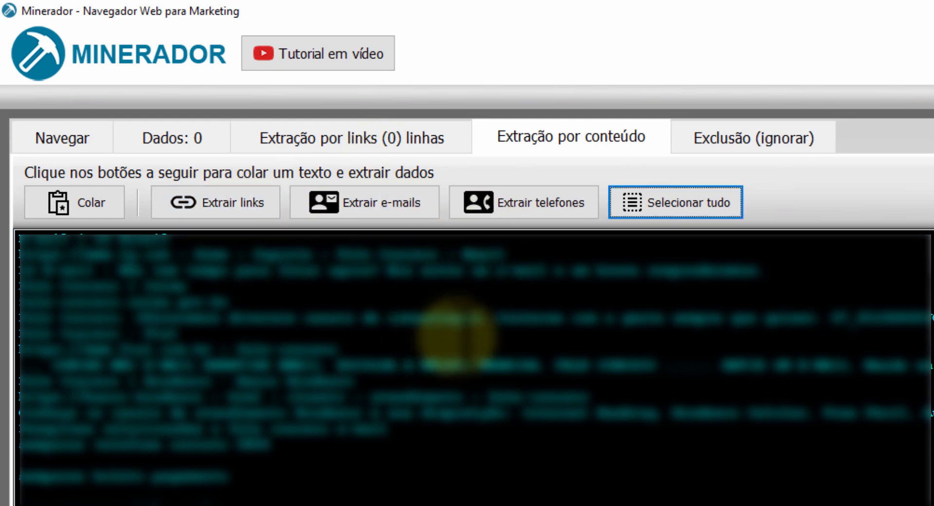
Extract the e-mails from the loaded text and check the data and link lists.
left_click(398, 211)
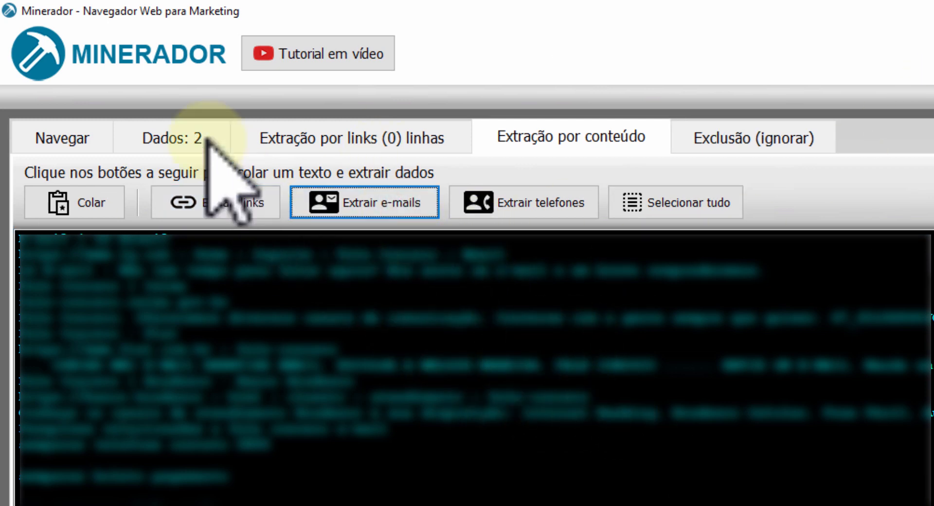
left_click(180, 136)
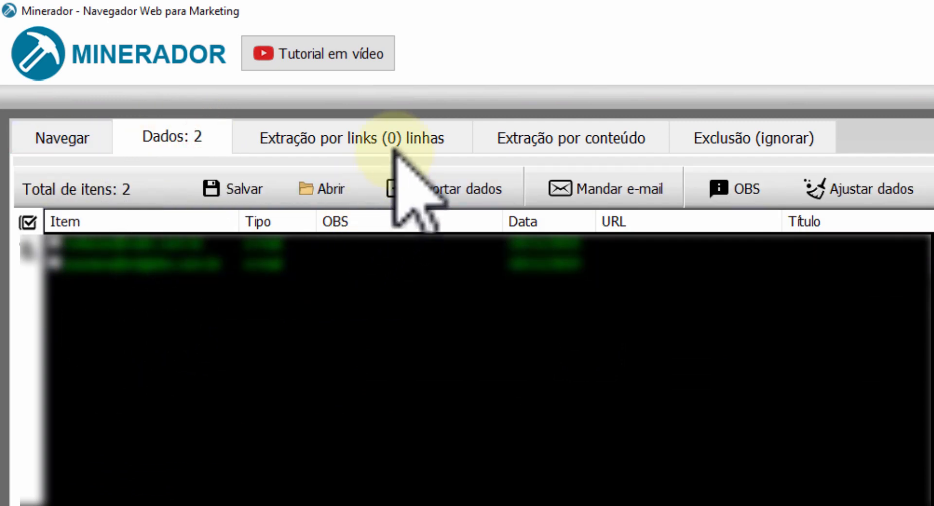
left_click(376, 143)
Extract the phone numbers from the same text and view them in the data list.
left_click(591, 134)
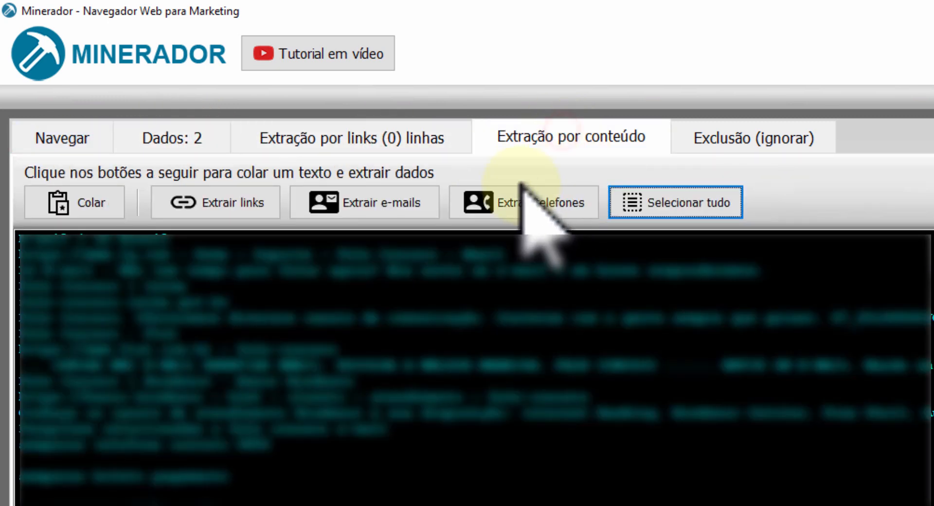
left_click(531, 196)
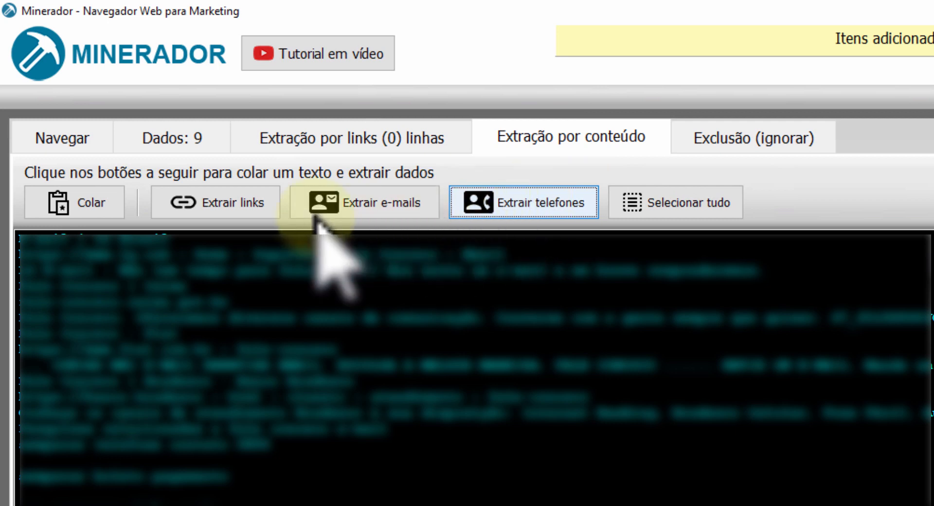
left_click(176, 128)
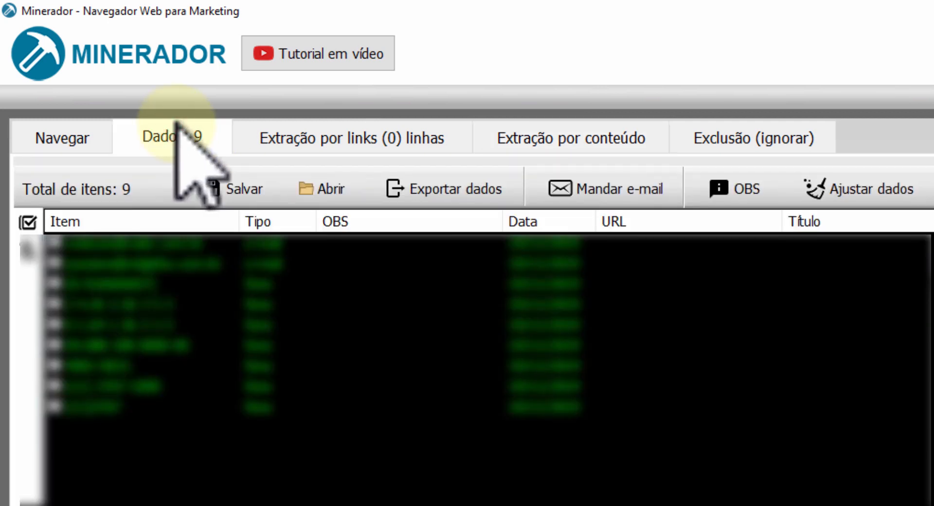